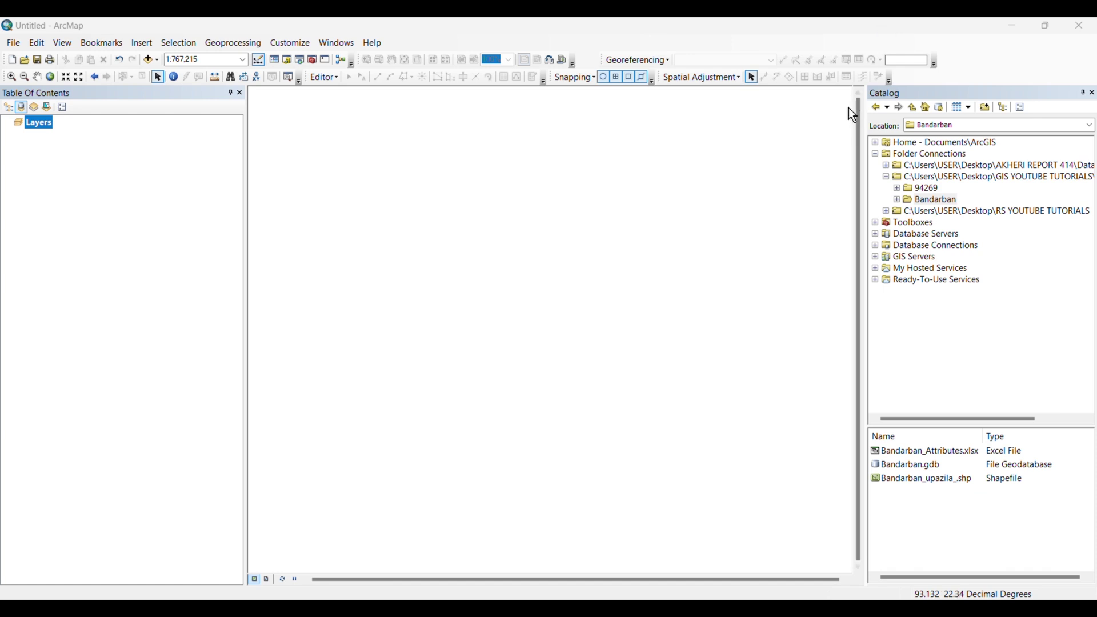
# Add Bandarban_upazila_.shp from the Bandarban folder to the map and review the layer's attribute table
pyautogui.click(897, 200)
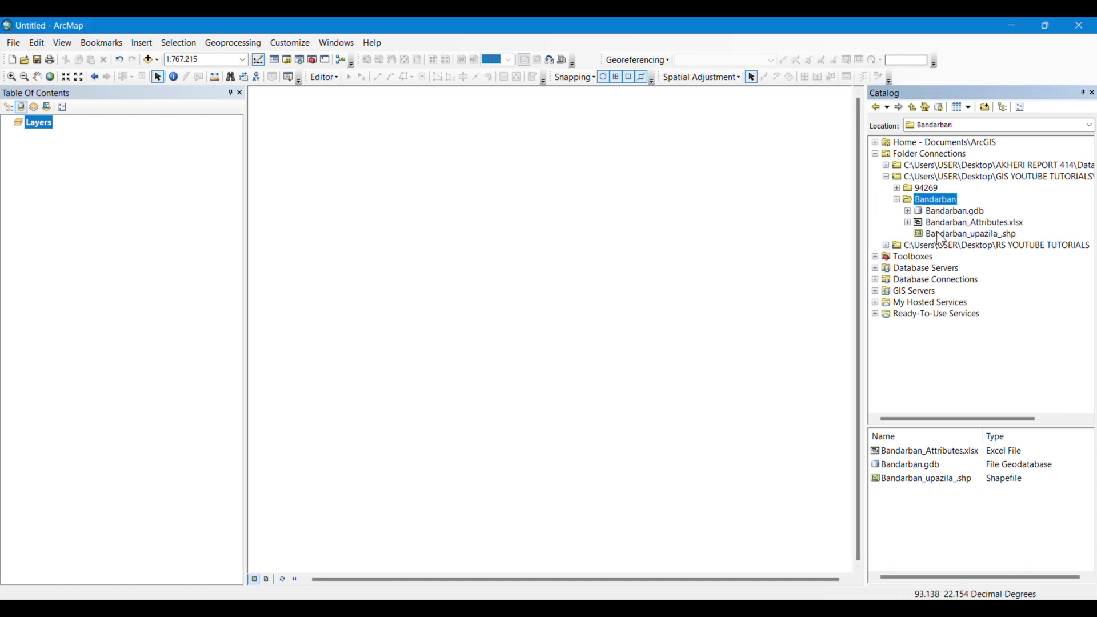
pyautogui.moveTo(942, 235); pyautogui.dragTo(465, 250)
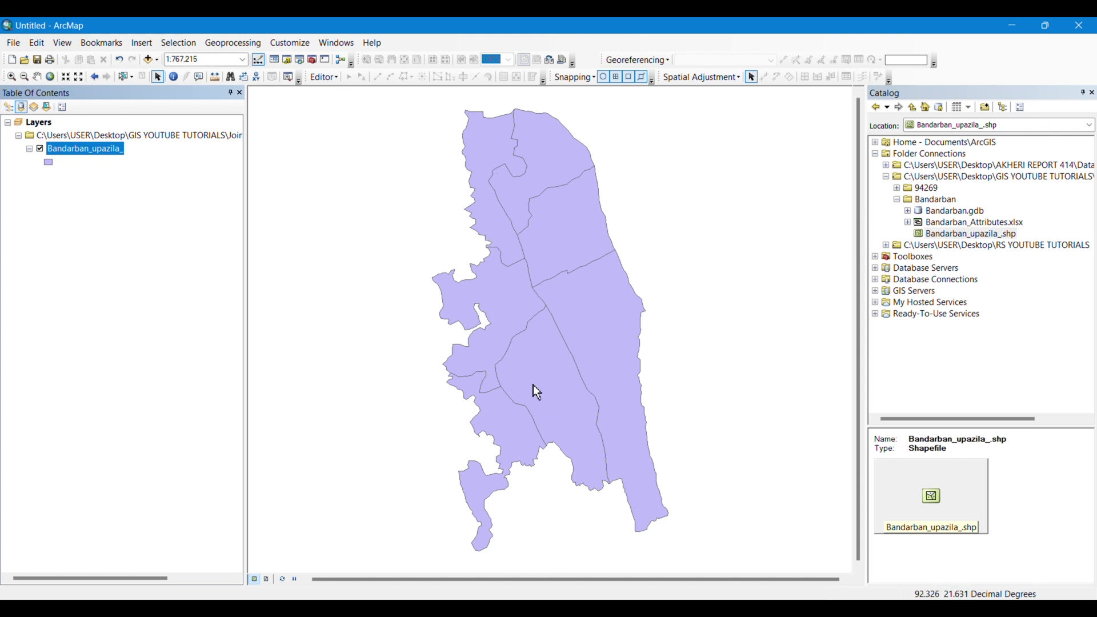
pyautogui.rightClick(89, 159)
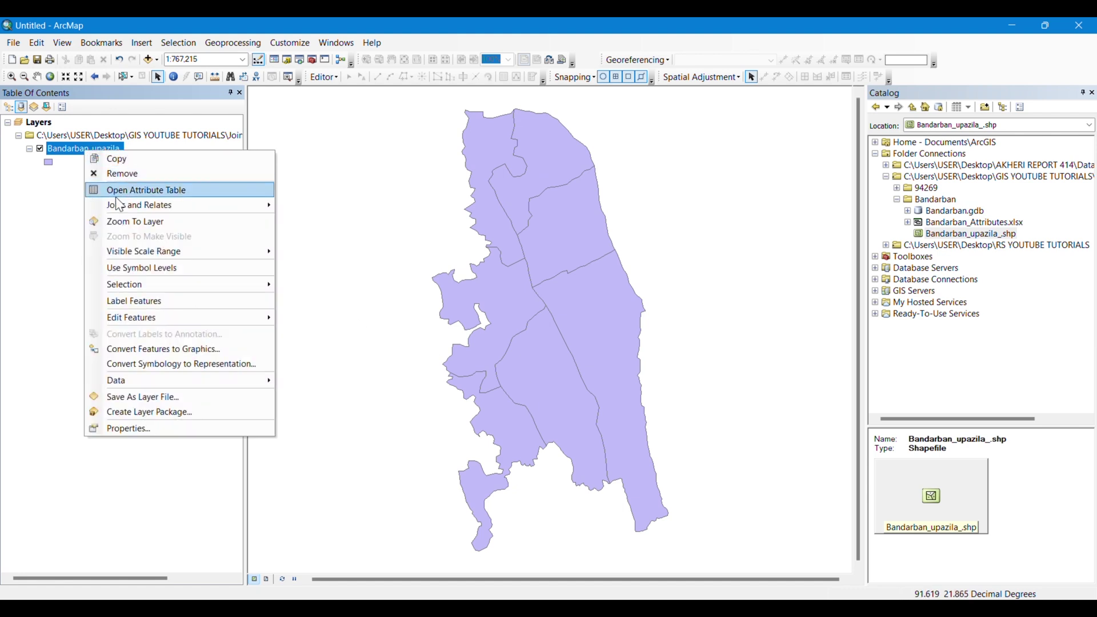
pyautogui.click(136, 185)
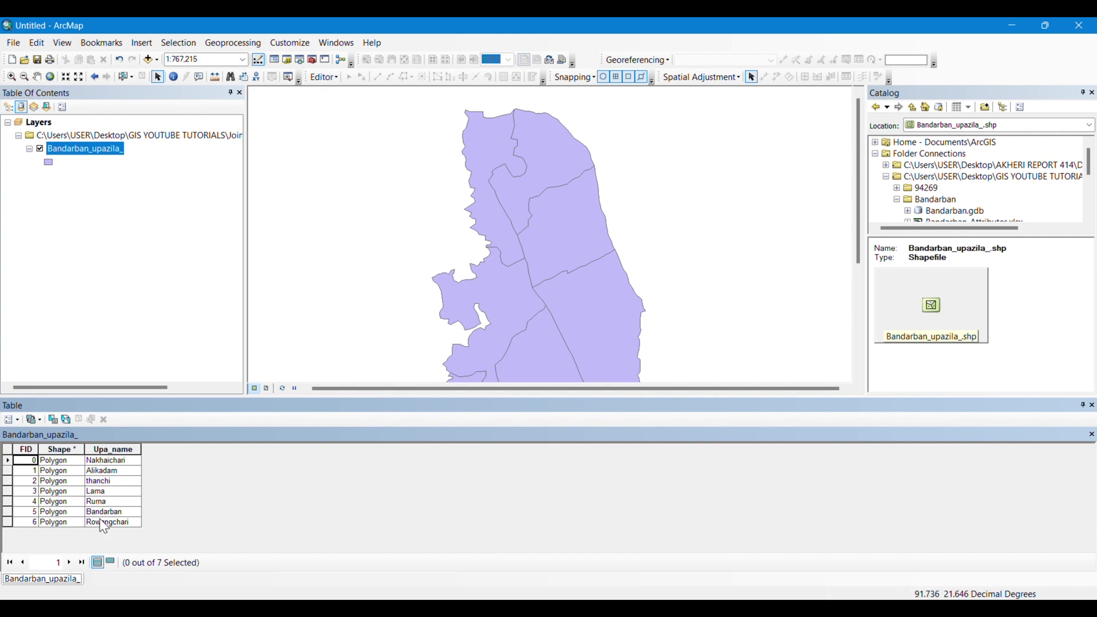
pyautogui.click(1093, 406)
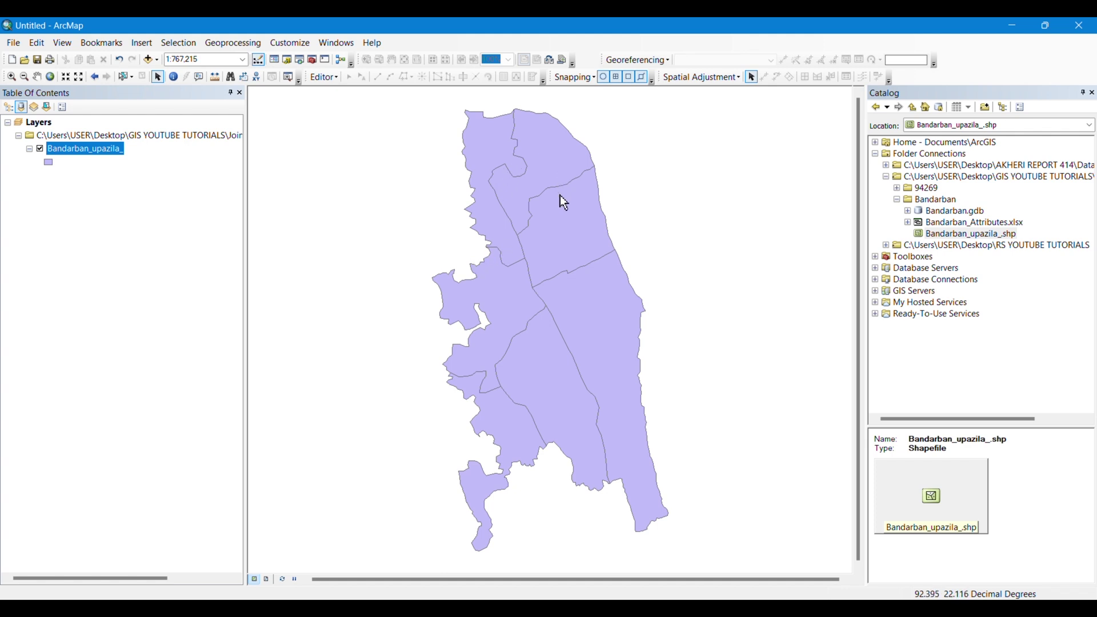
pyautogui.rightClick(99, 151)
pyautogui.click(156, 198)
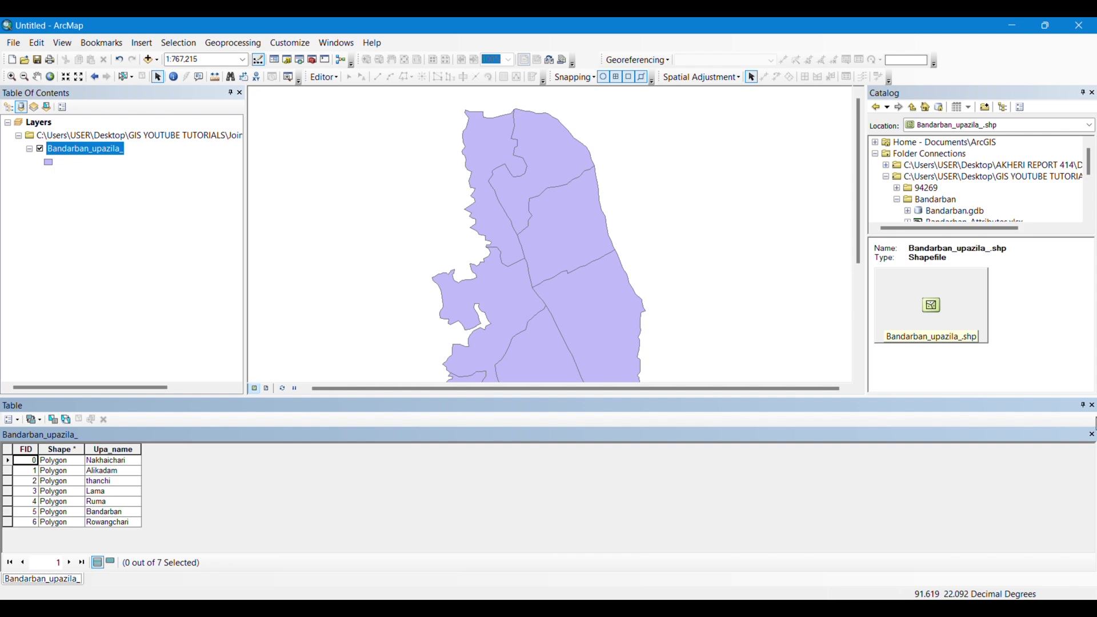
pyautogui.click(1093, 405)
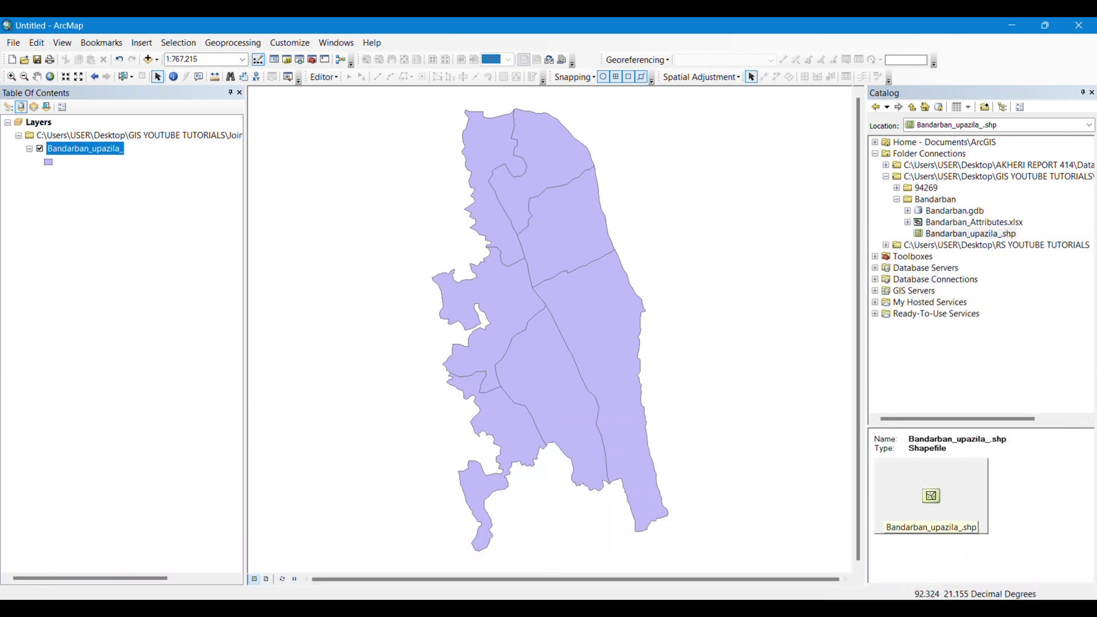
# Switch to the Joining Attributes folder, open Bandarban.pdf and go to its upazila and union geo-code page
pyautogui.moveTo(518, 609)
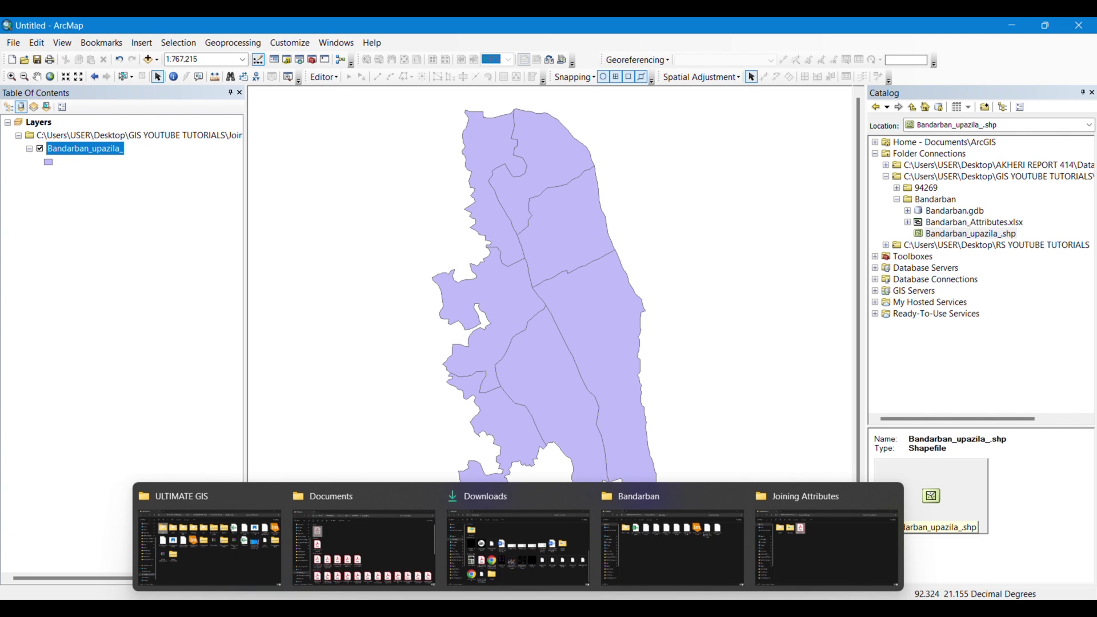
pyautogui.click(843, 537)
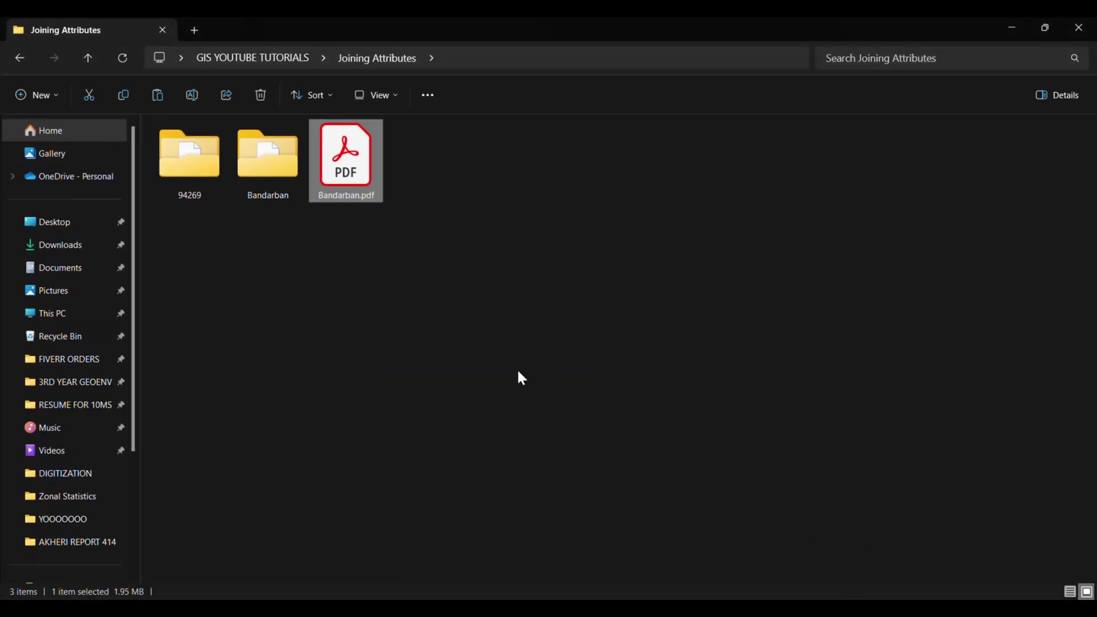
pyautogui.doubleClick(338, 173)
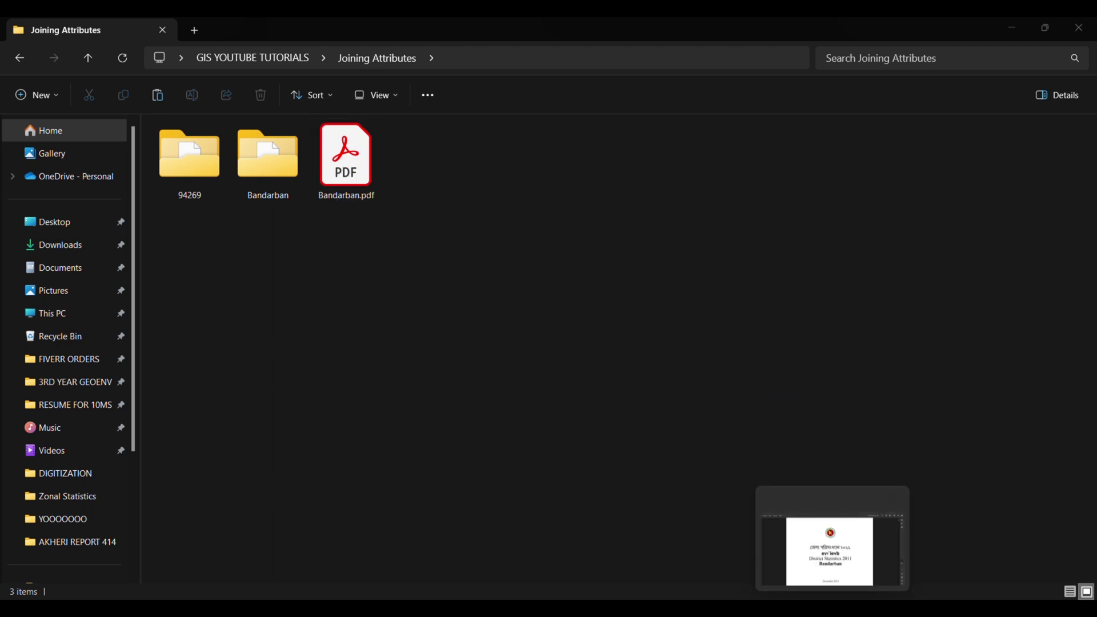
pyautogui.scroll(-1, 663, 424)
pyautogui.scroll(-5, 663, 424)
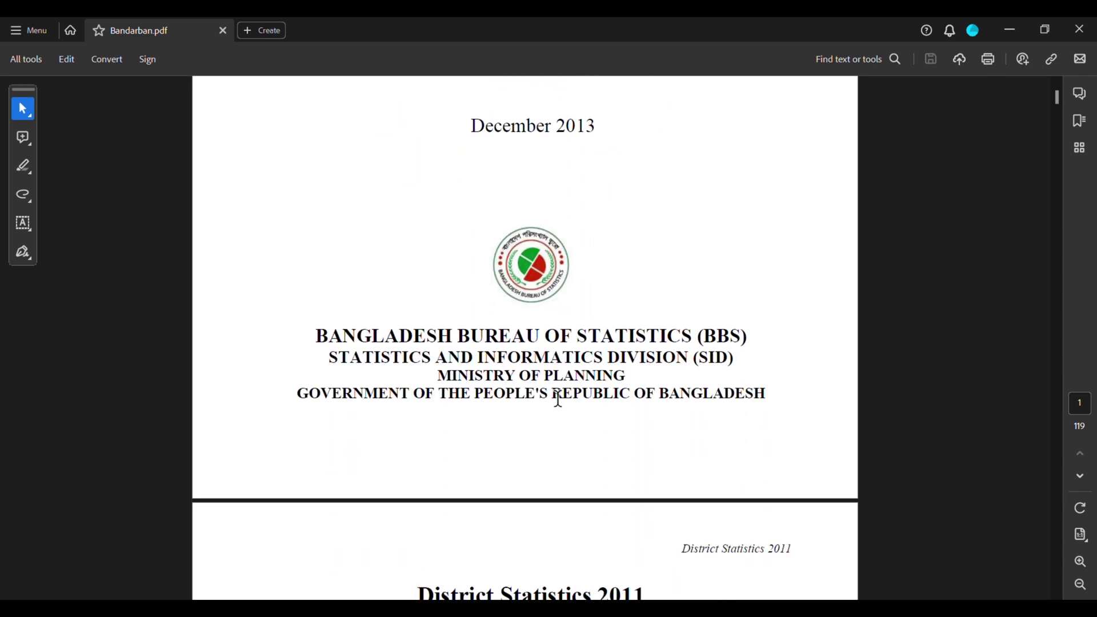
pyautogui.scroll(1, 557, 400)
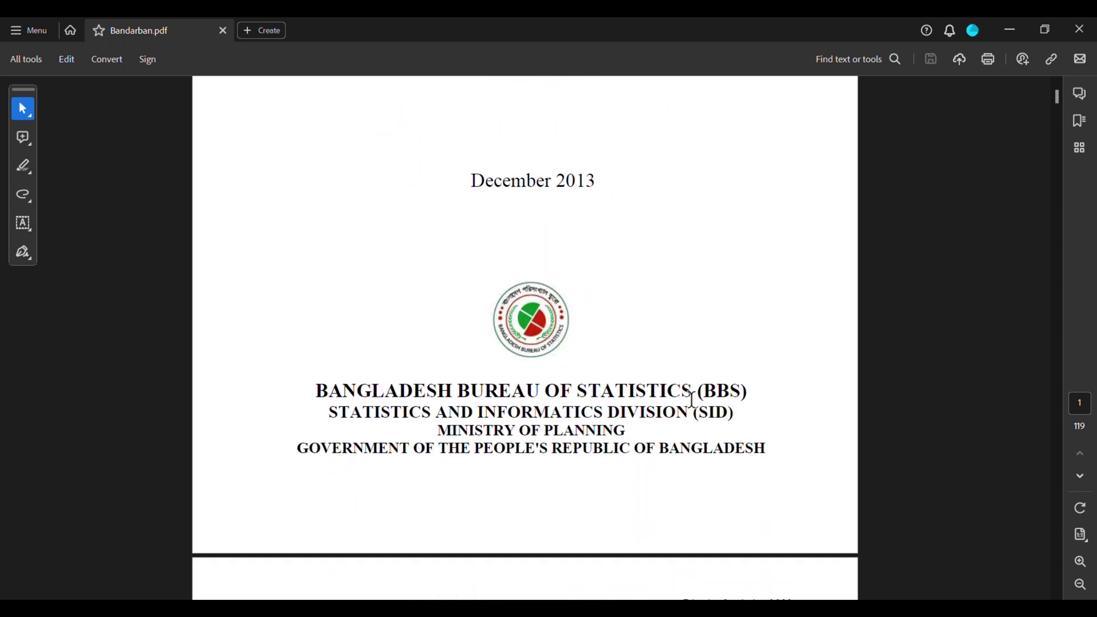
pyautogui.moveTo(1059, 95); pyautogui.dragTo(1051, 151)
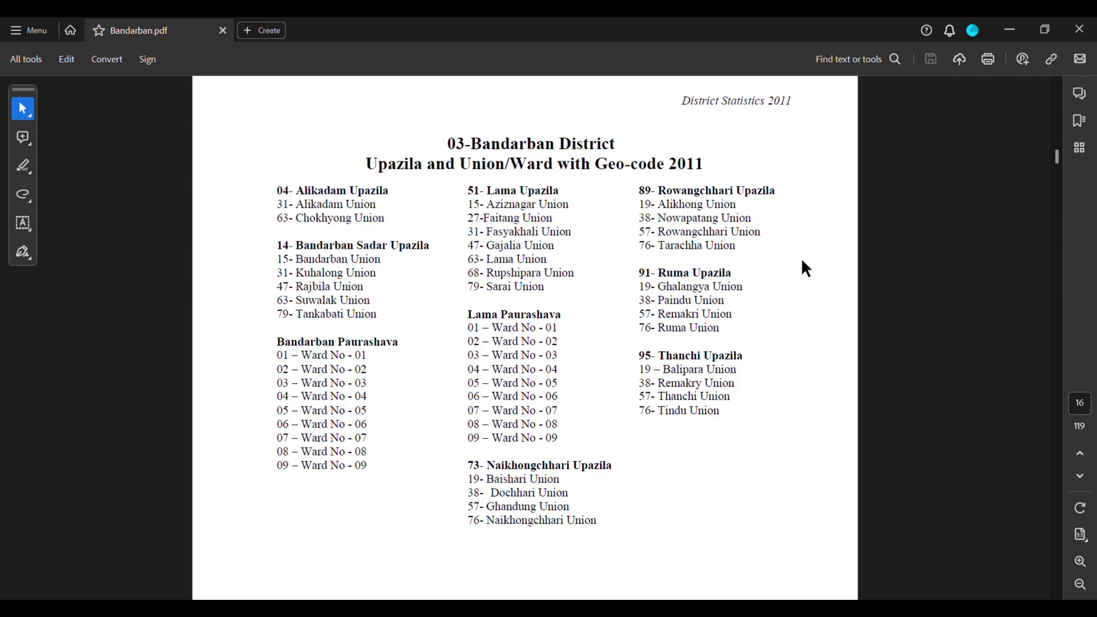
# Examine the upazila-level tables in Bandarban.pdf on industry, primary schools, markets, warehouses and roads
pyautogui.scroll(-4, 829, 260)
pyautogui.moveTo(1061, 162); pyautogui.dragTo(1041, 358)
pyautogui.scroll(-3, 906, 325)
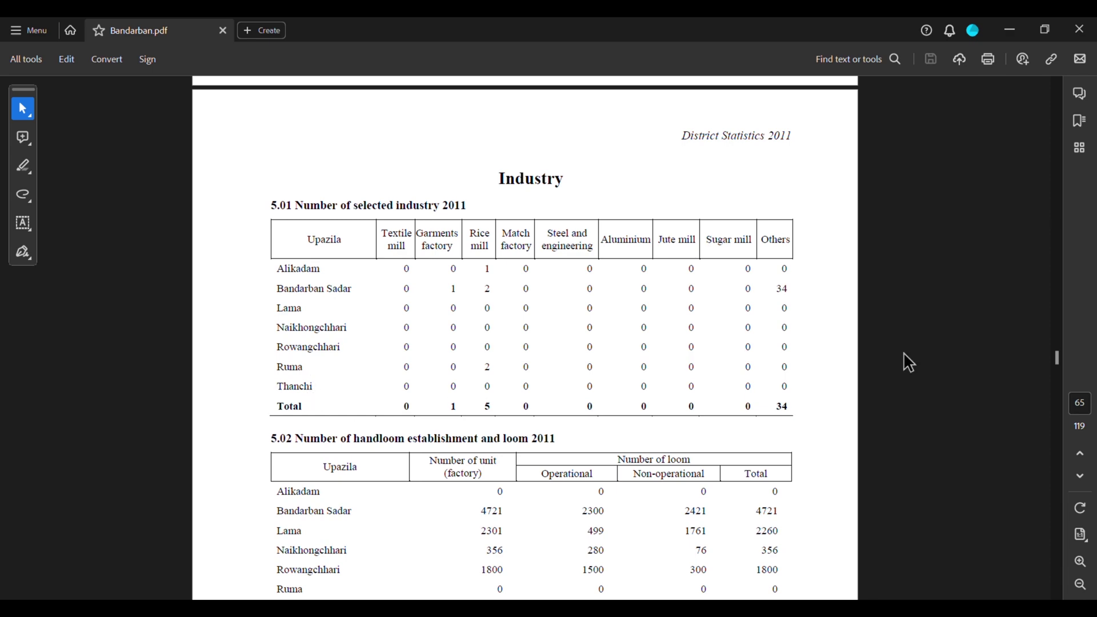
pyautogui.scroll(-5, 1057, 378)
pyautogui.moveTo(1058, 363); pyautogui.dragTo(1056, 394)
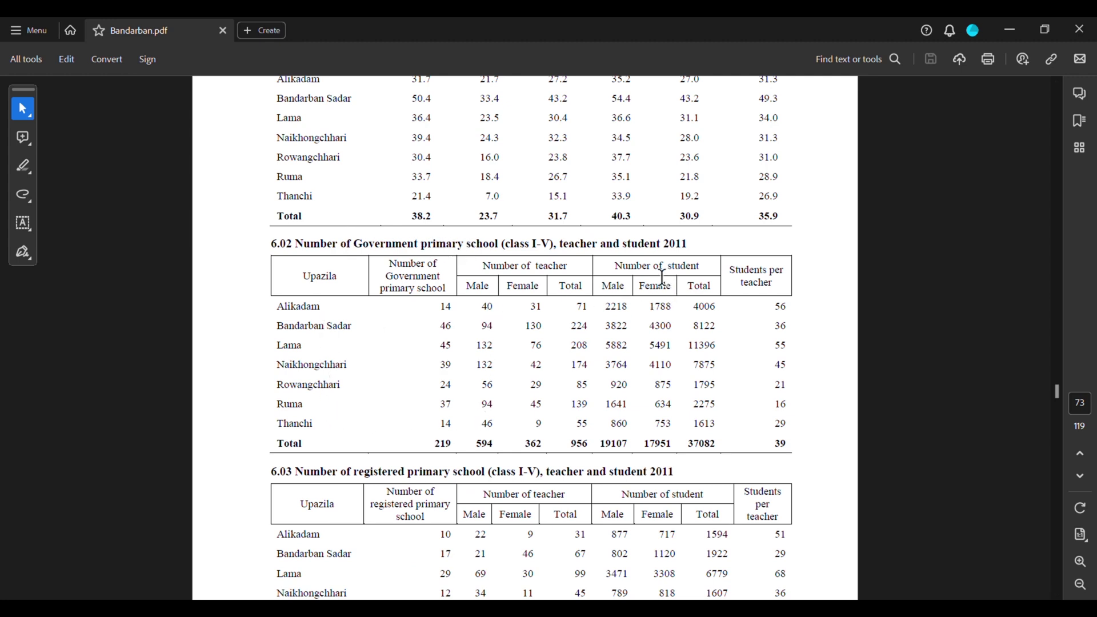
pyautogui.moveTo(1057, 393); pyautogui.dragTo(1057, 440)
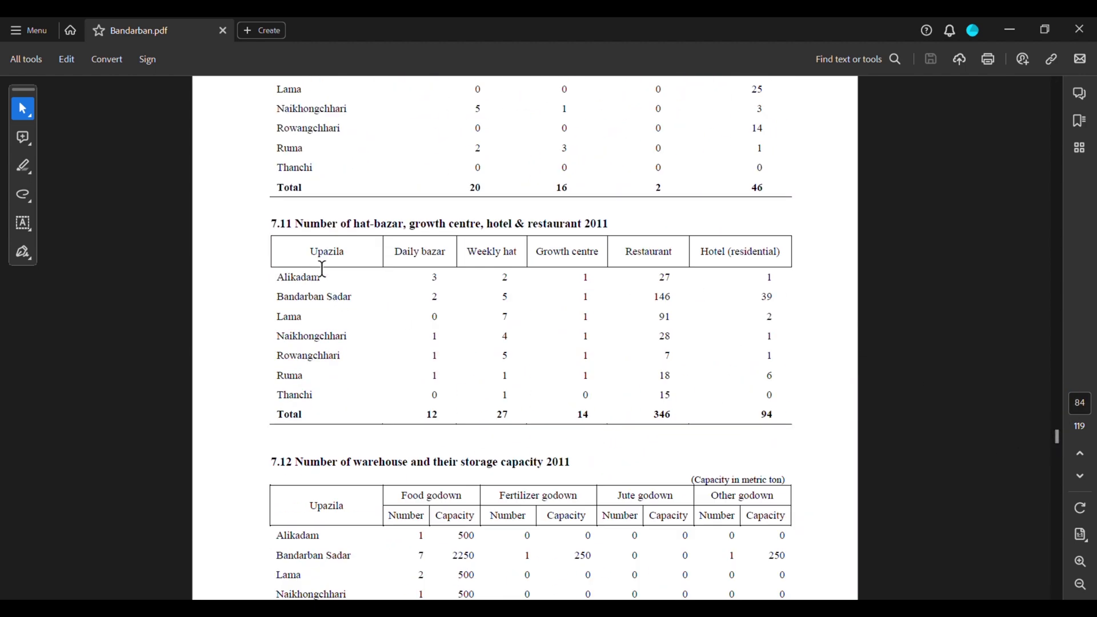
pyautogui.scroll(-3, 342, 441)
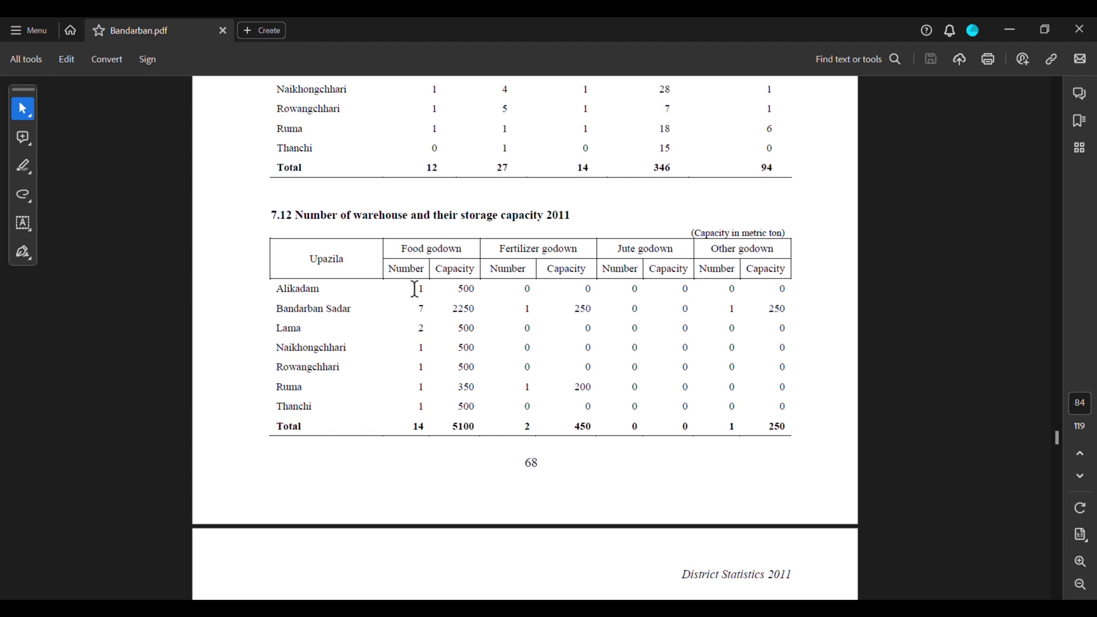
pyautogui.moveTo(1056, 441); pyautogui.dragTo(1058, 460)
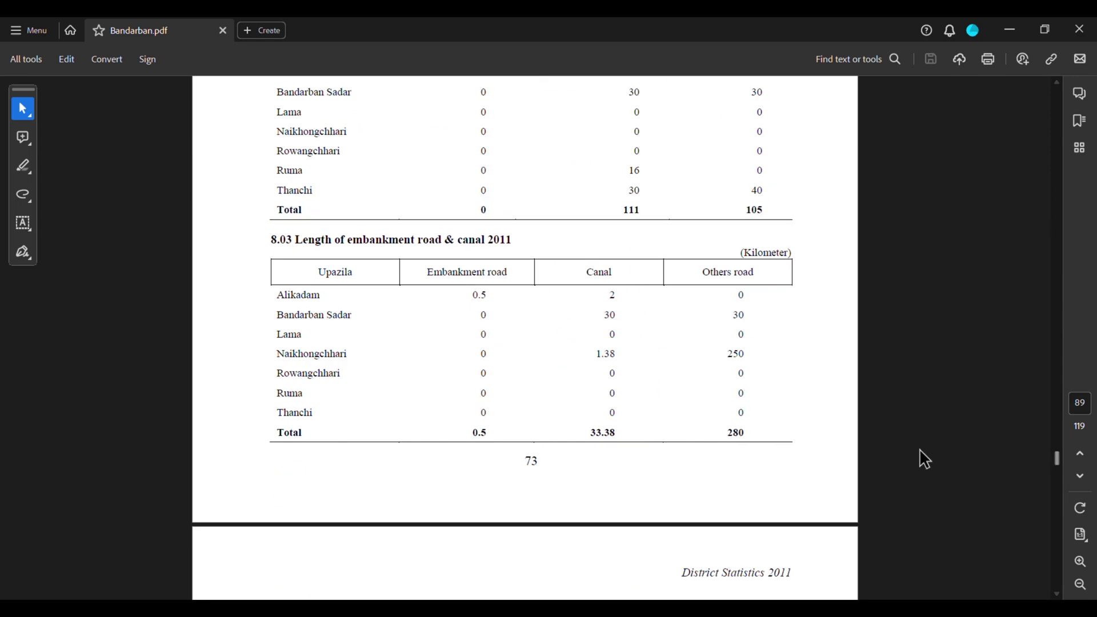
pyautogui.scroll(-4, 920, 448)
pyautogui.scroll(-3, 920, 451)
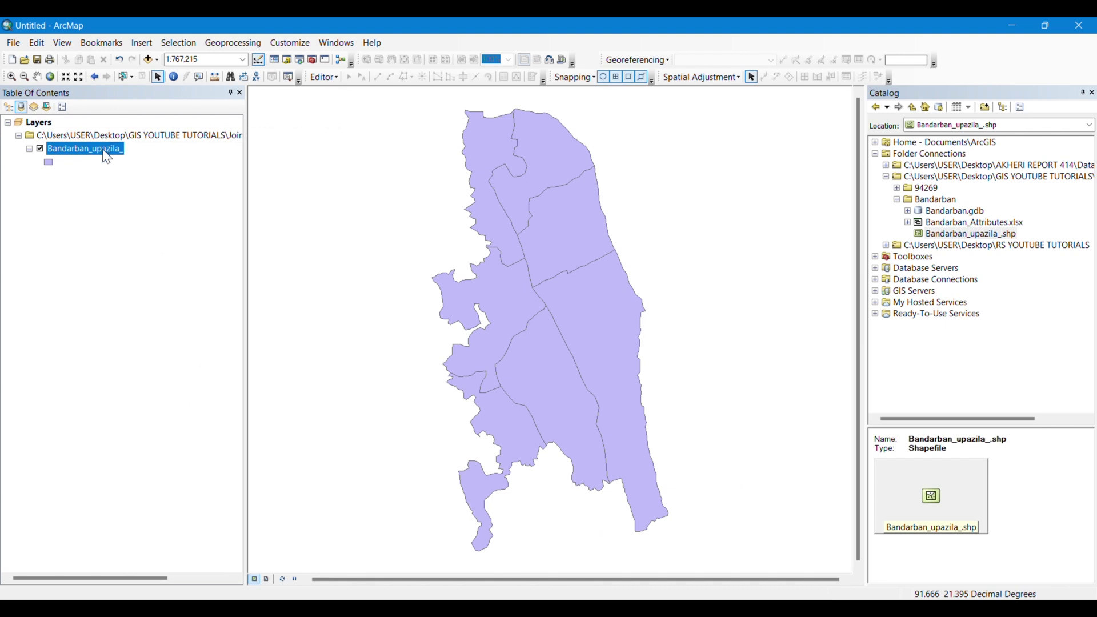
# Open the Bandarban_upazila_ attribute table in ArcMap and compare its fields with the upazila tables in Bandarban.pdf
pyautogui.rightClick(107, 158)
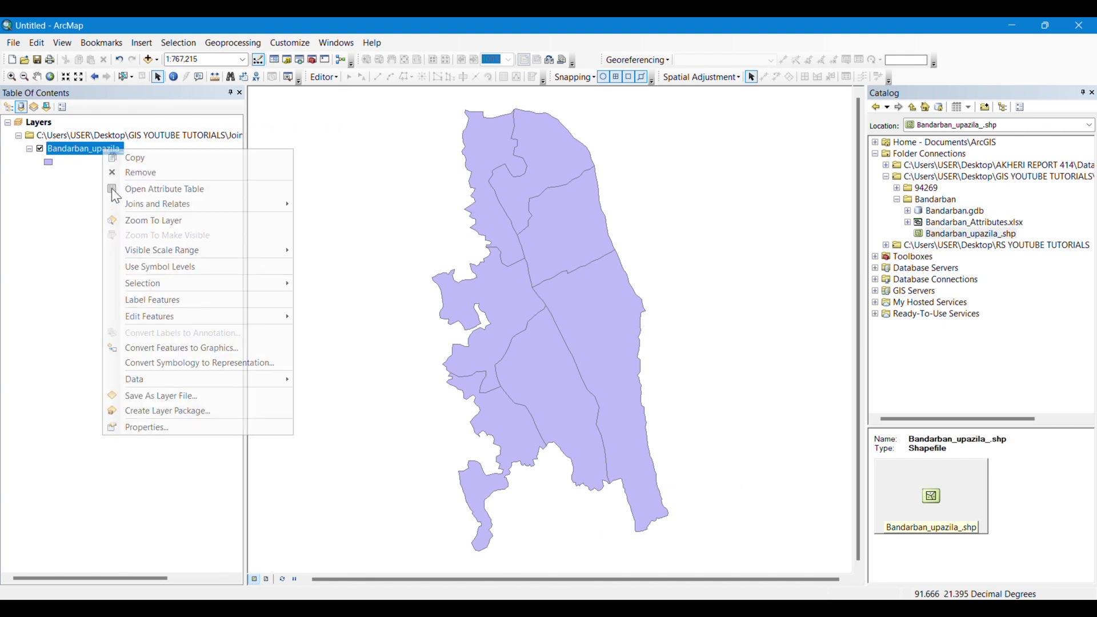
pyautogui.click(126, 191)
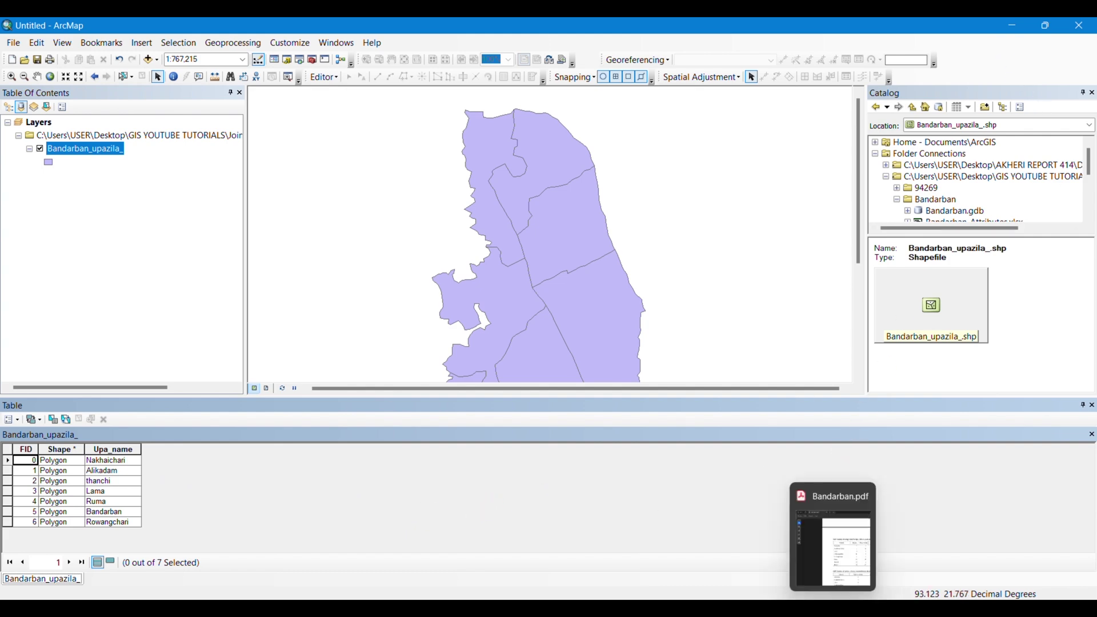
pyautogui.click(831, 532)
pyautogui.scroll(-2, 733, 467)
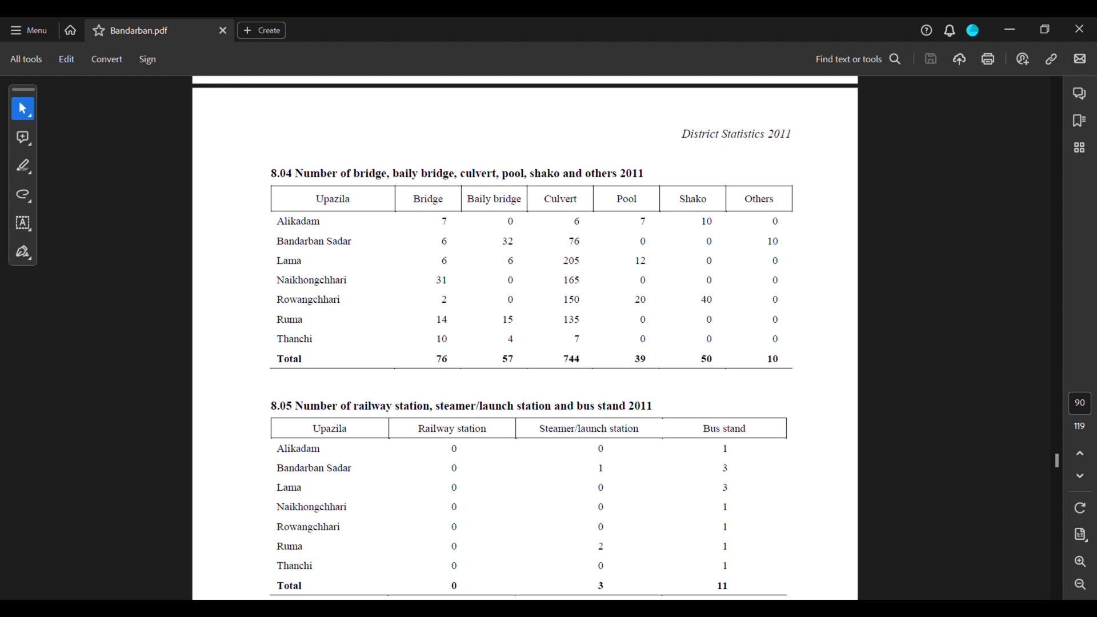
# Open Bandarban_Attributes.xlsx from the Bandarban folder inside Joining Attributes and review its attribute columns
pyautogui.moveTo(518, 609)
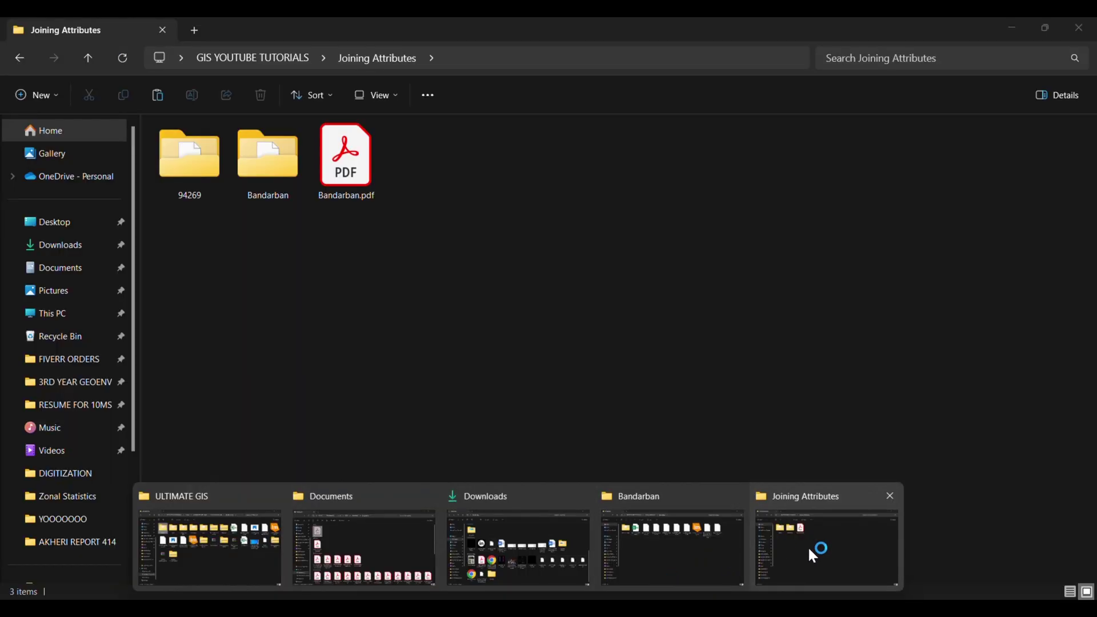
pyautogui.click(808, 548)
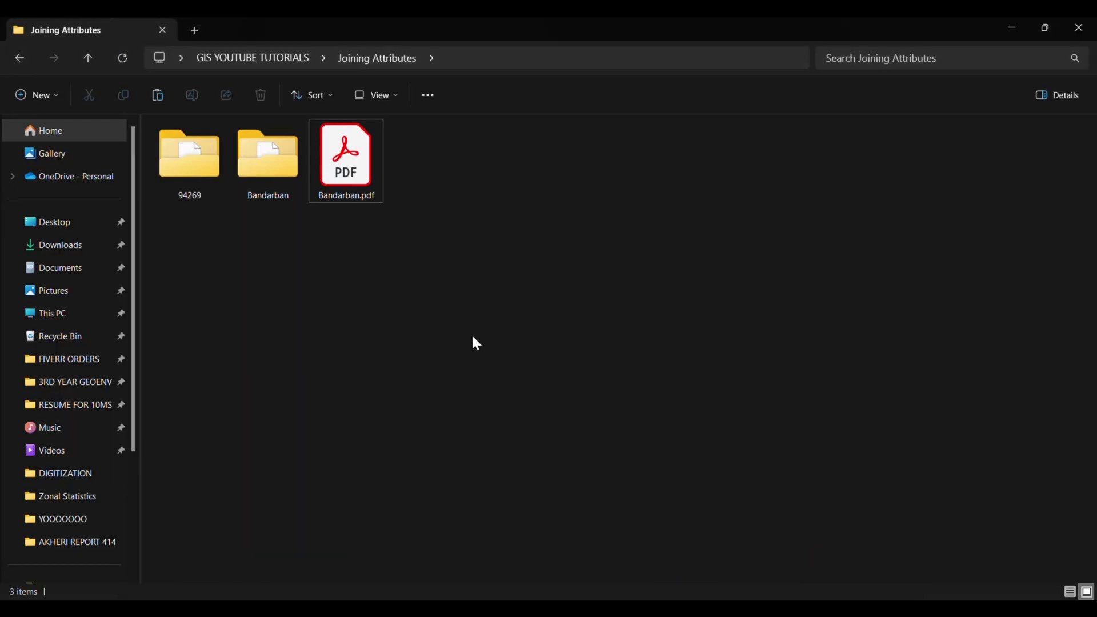
pyautogui.doubleClick(285, 174)
pyautogui.click(275, 164)
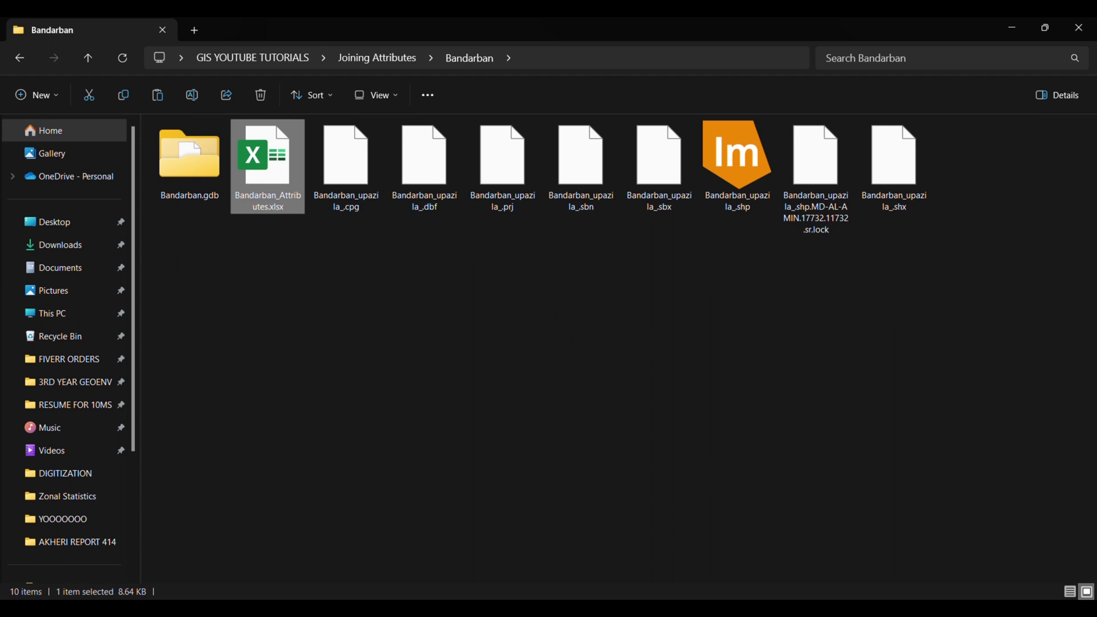
pyautogui.moveTo(613, 609)
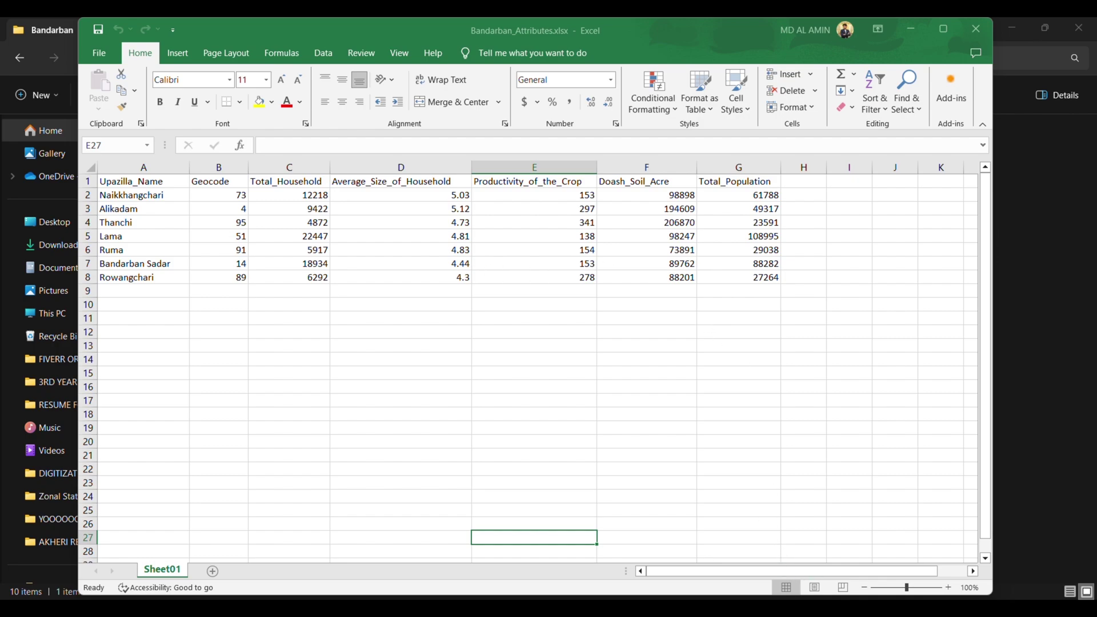
# Compare the Bandarban_Attributes.xlsx data with Bandarban.pdf and look up the upazila geocodes on its geo-code page
pyautogui.hotkey('alt', 'Tab')
pyautogui.scroll(-10, 715, 394)
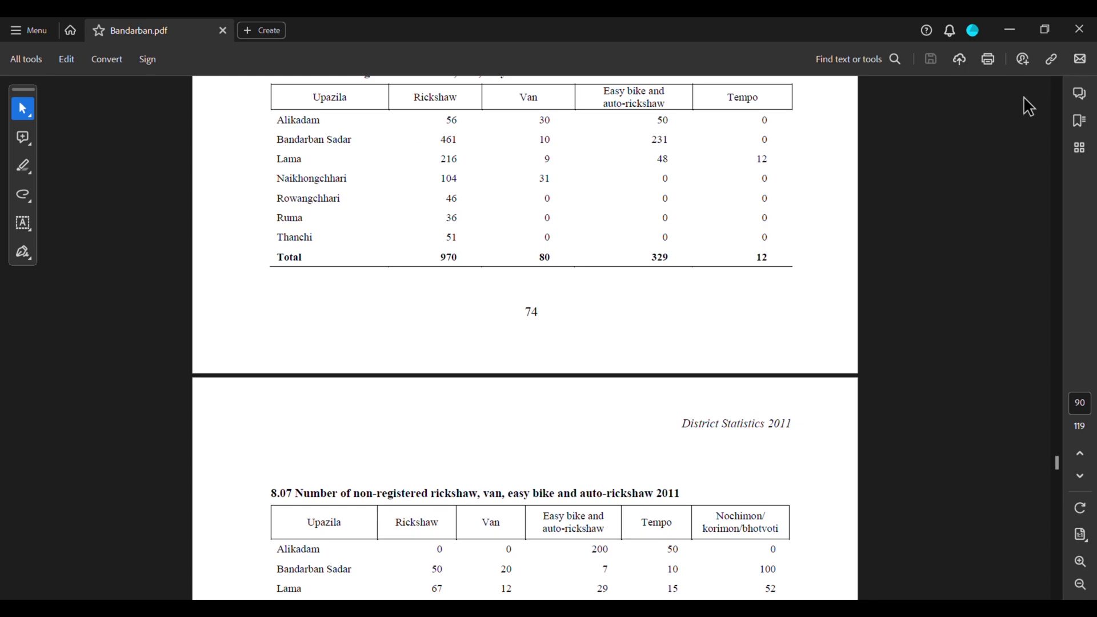
pyautogui.click(1019, 32)
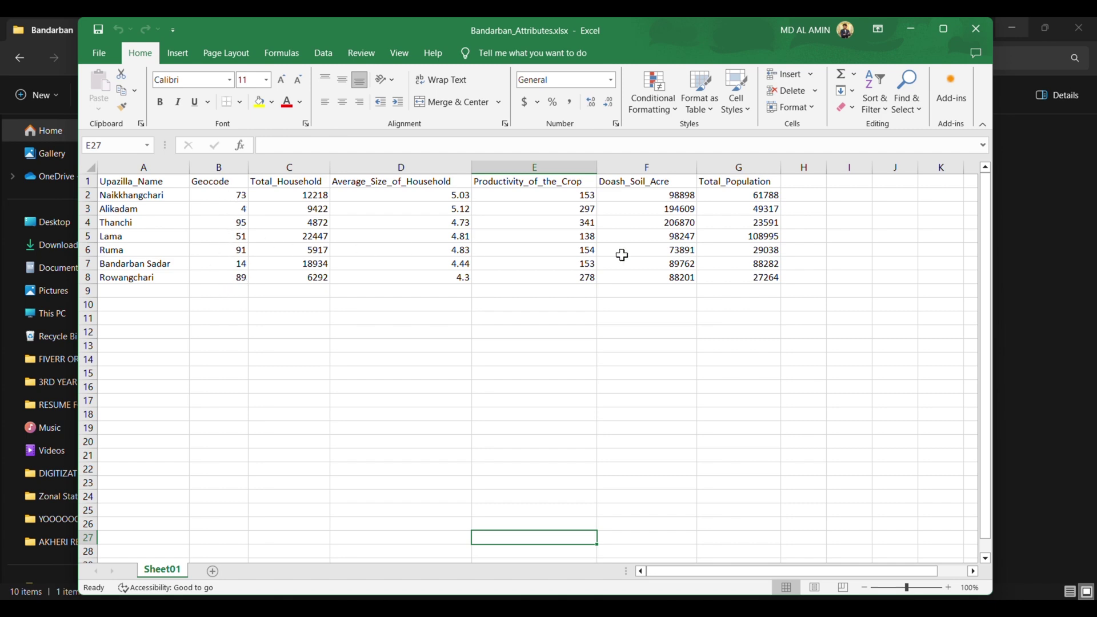
pyautogui.hotkey('alt', 'Tab')
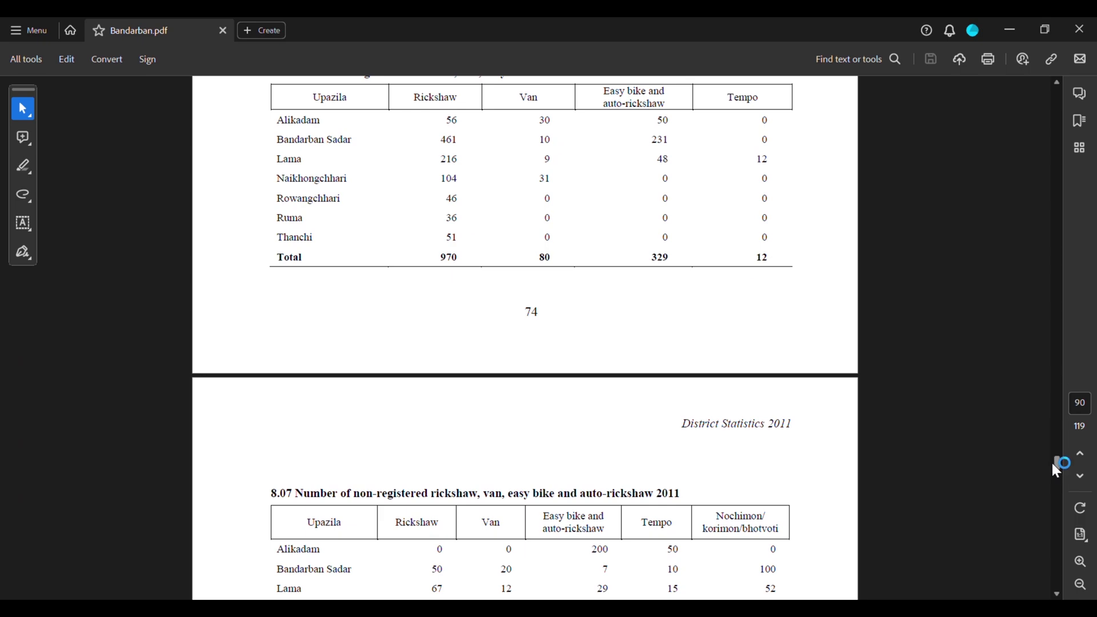
pyautogui.moveTo(1055, 464); pyautogui.dragTo(1070, 167)
pyautogui.scroll(5, 595, 363)
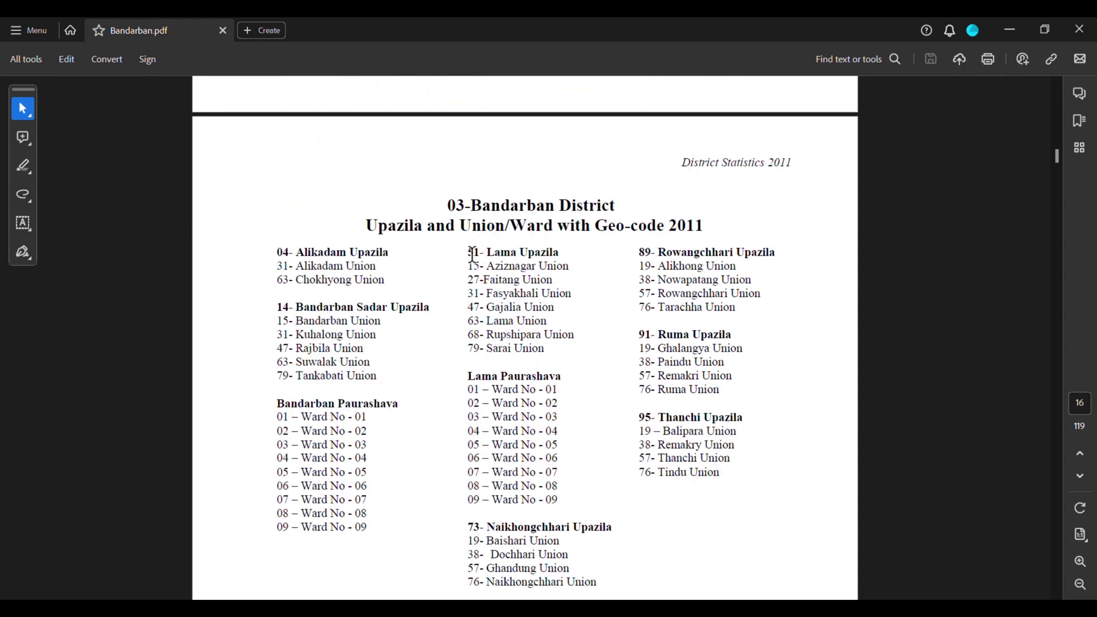
pyautogui.click(1010, 30)
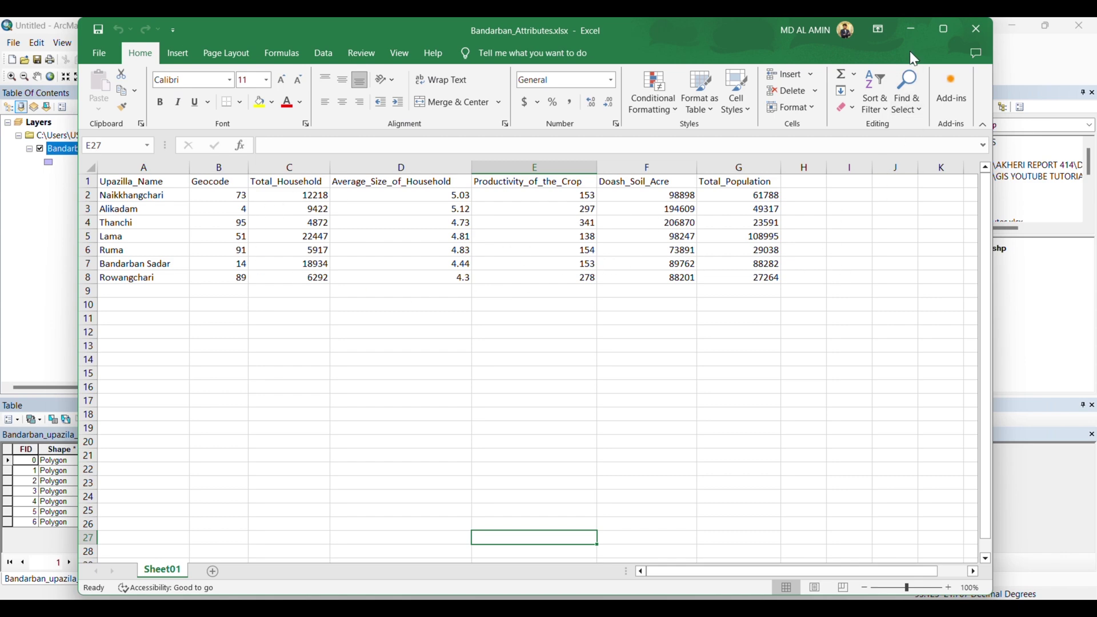
# Return to ArcMap and add a Short Integer field named Geocode to the Bandarban_upazila_ attribute table
pyautogui.click(915, 32)
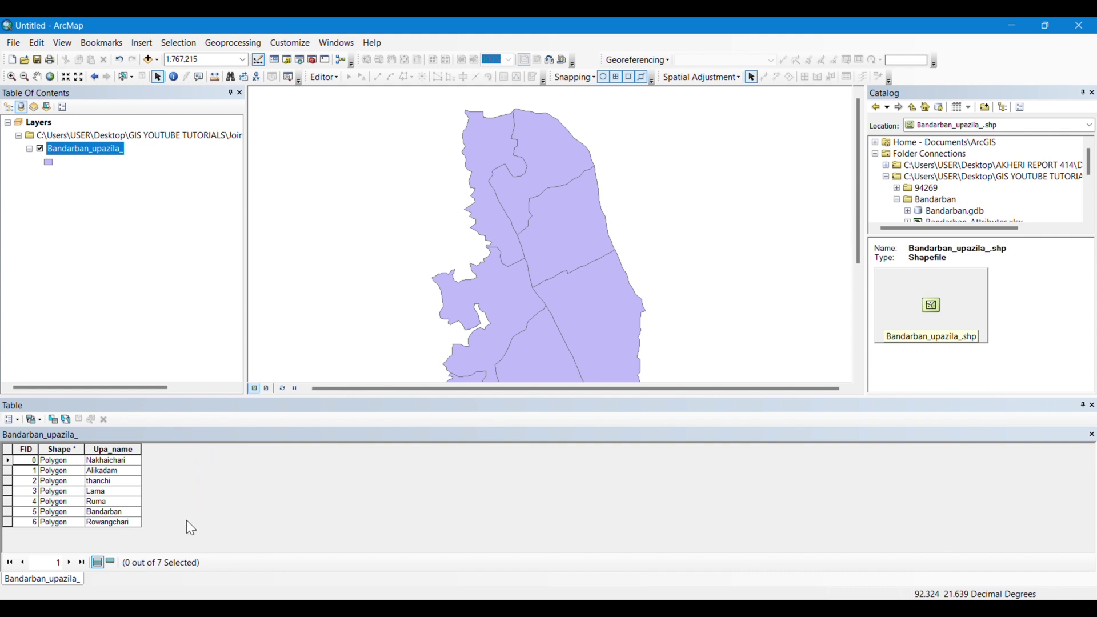
pyautogui.click(16, 421)
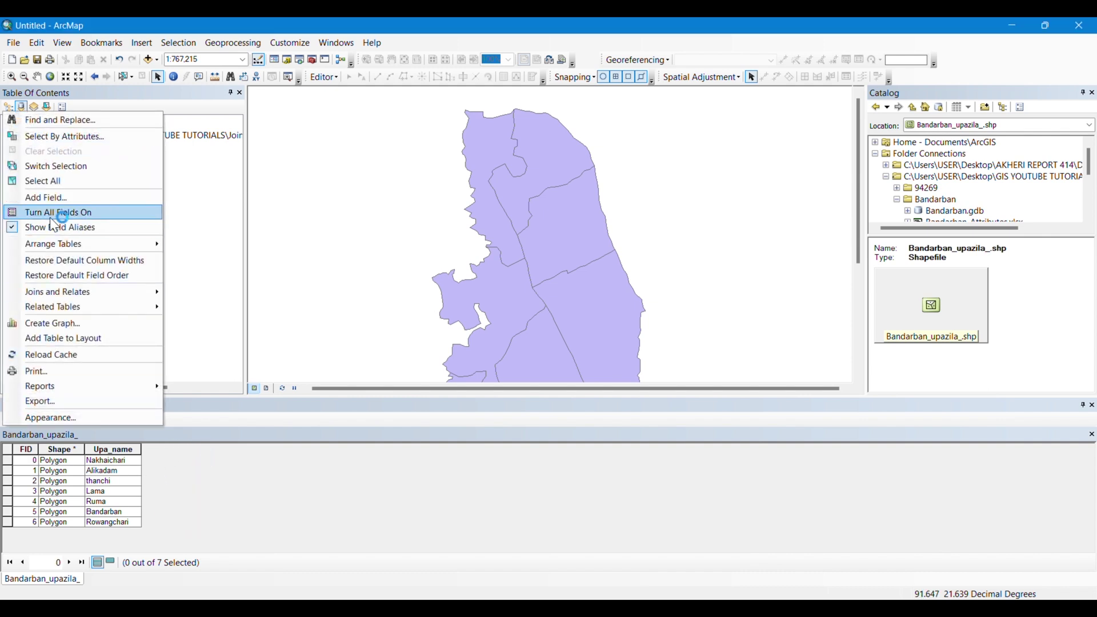
pyautogui.click(51, 197)
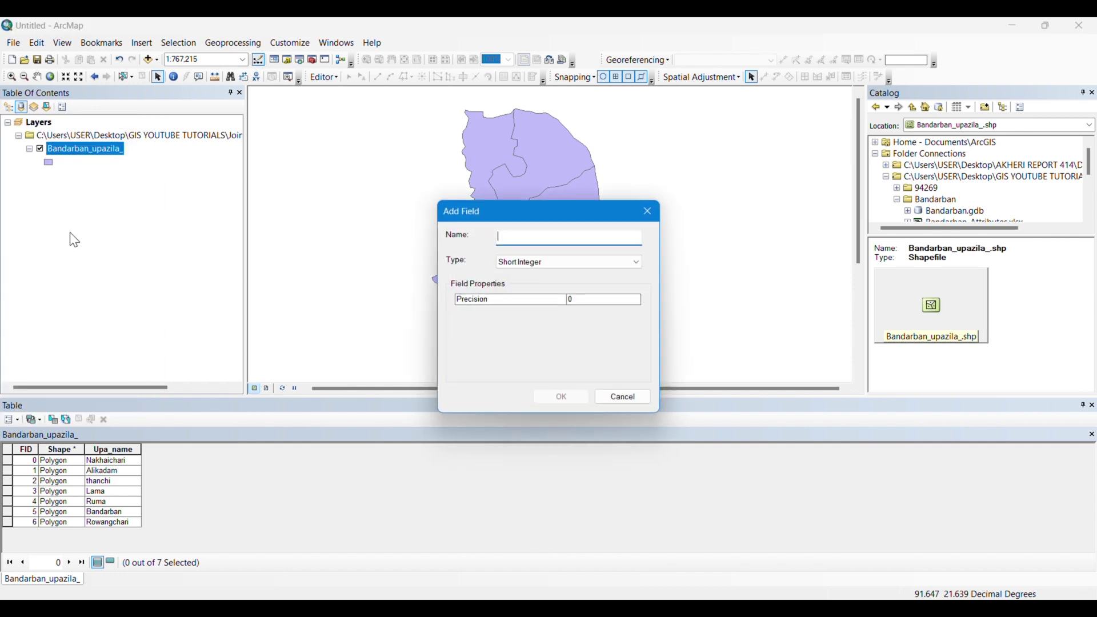
pyautogui.click(505, 238)
pyautogui.write('Geocode')
pyautogui.click(562, 398)
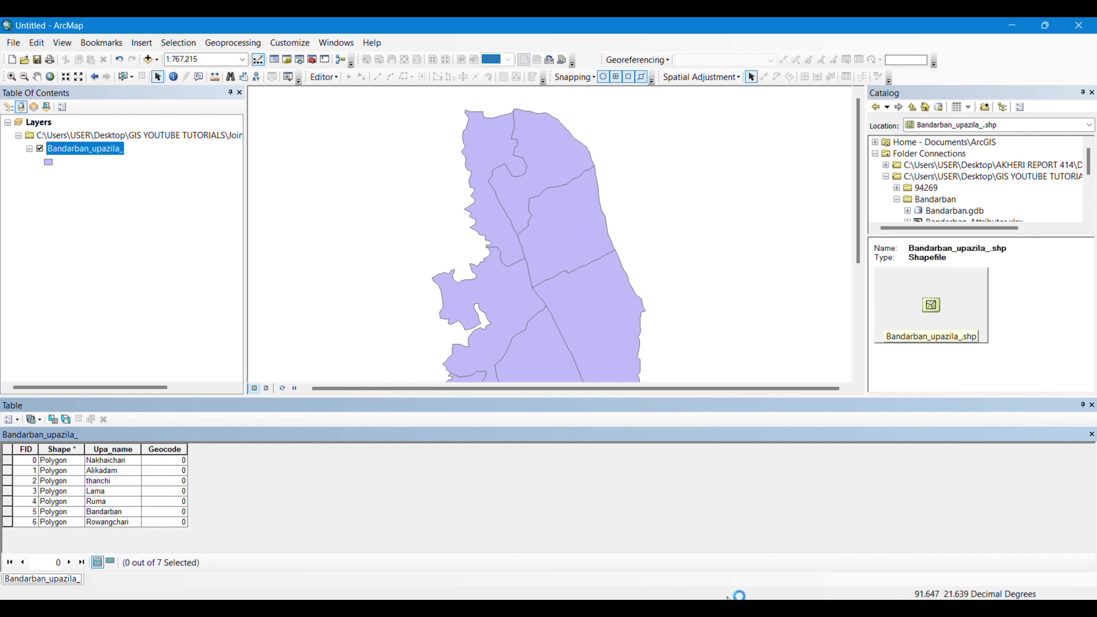
# Check the upazila geocodes in Bandarban_Attributes.xlsx, then return to ArcMap and start an edit session for the Bandarban_upazila_ layer
pyautogui.click(880, 548)
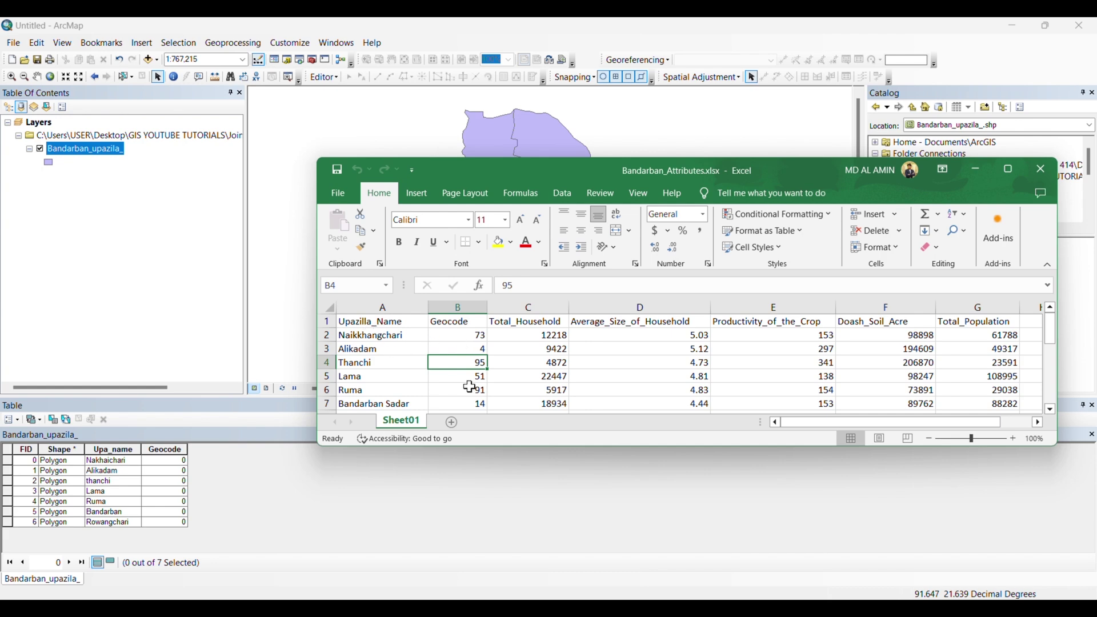
pyautogui.click(178, 462)
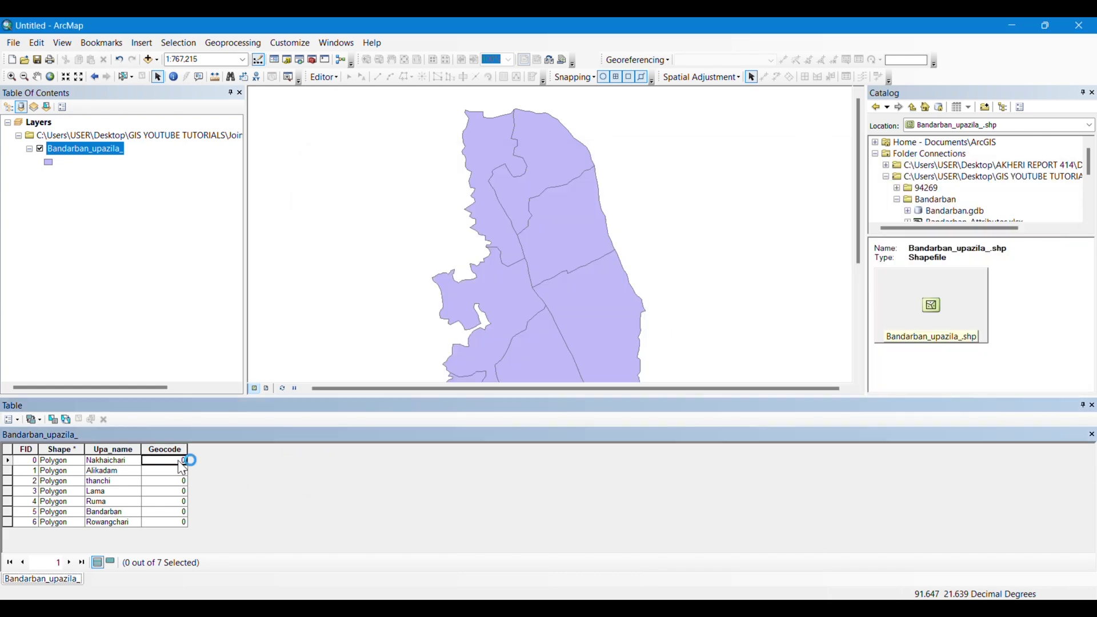
pyautogui.click(324, 80)
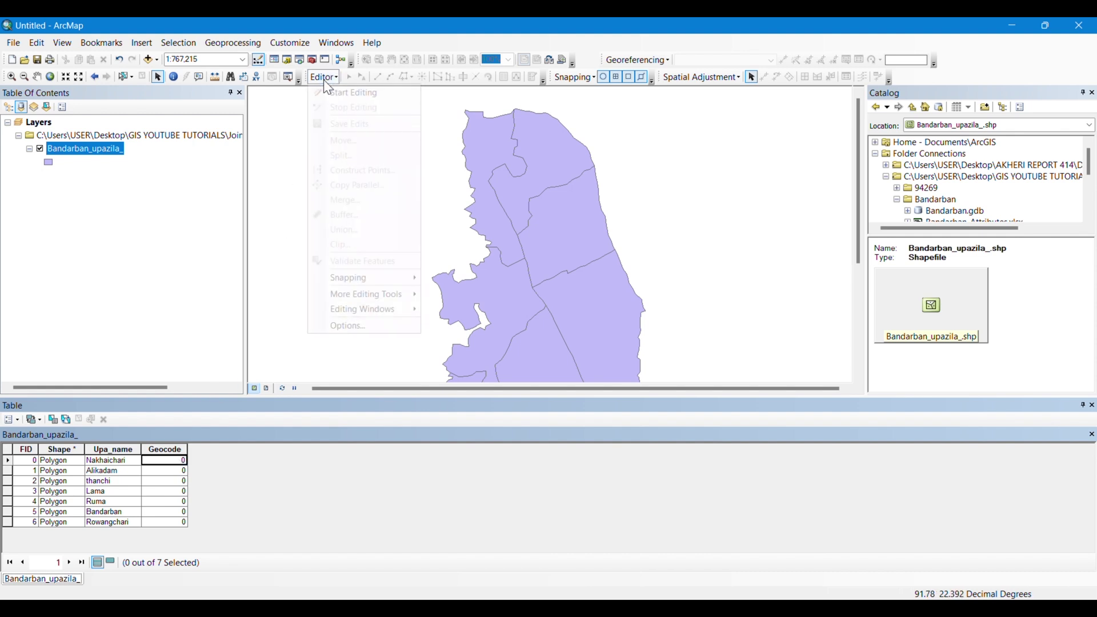
pyautogui.click(334, 89)
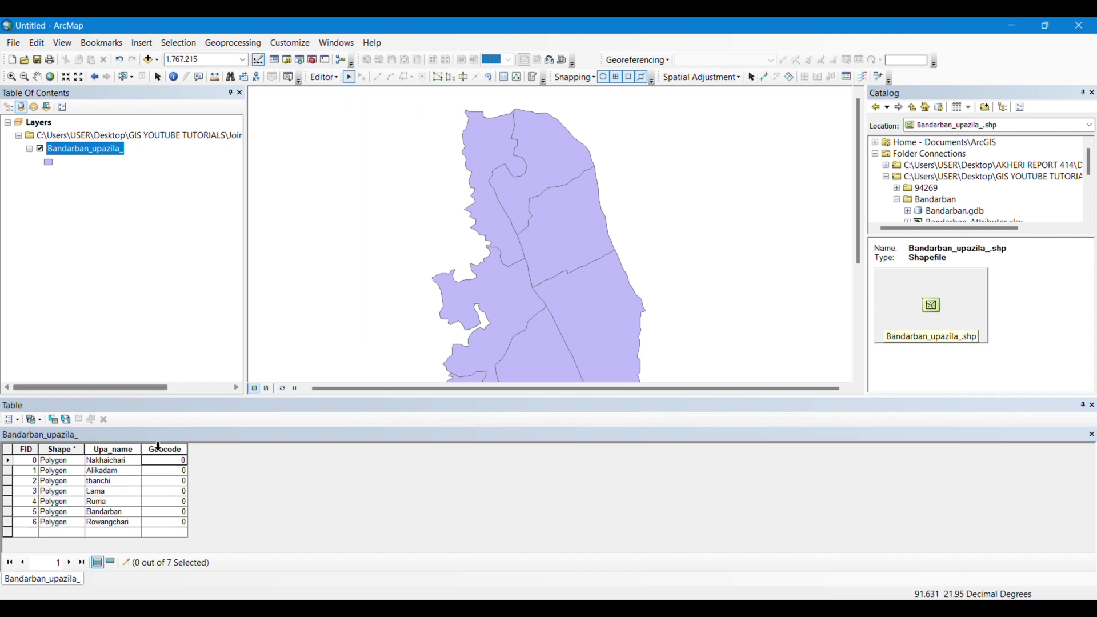
# Using the Excel sheet as reference, set the Geocode to 73 for Nakhaichari and 4 for Alikadam in the attribute table
pyautogui.click(173, 462)
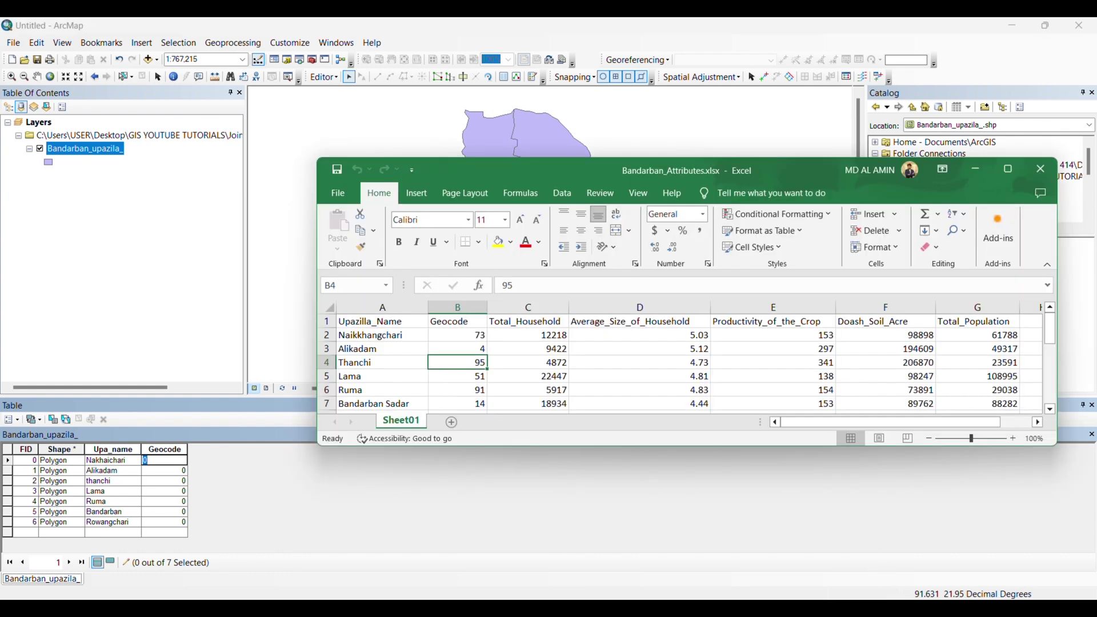
pyautogui.click(885, 607)
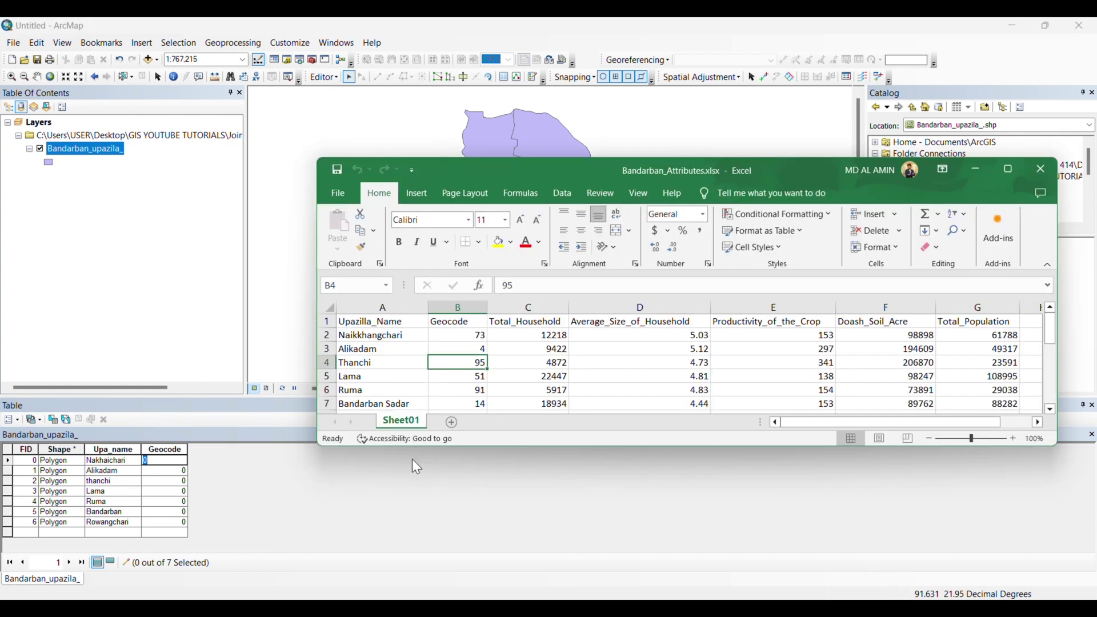
pyautogui.click(169, 461)
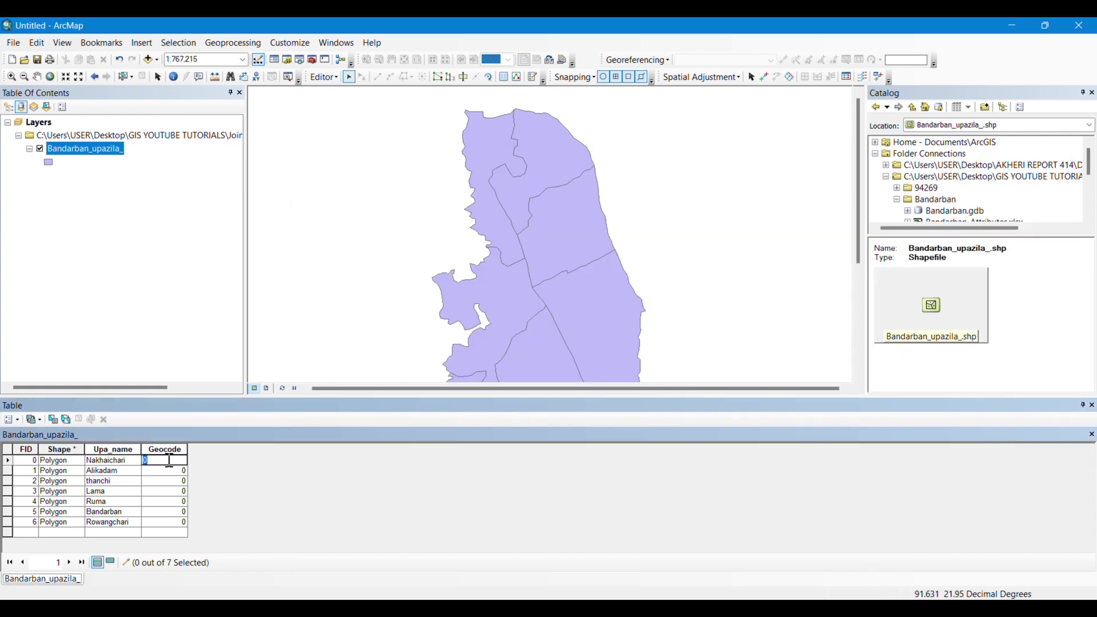
pyautogui.write('73')
pyautogui.press('Return')
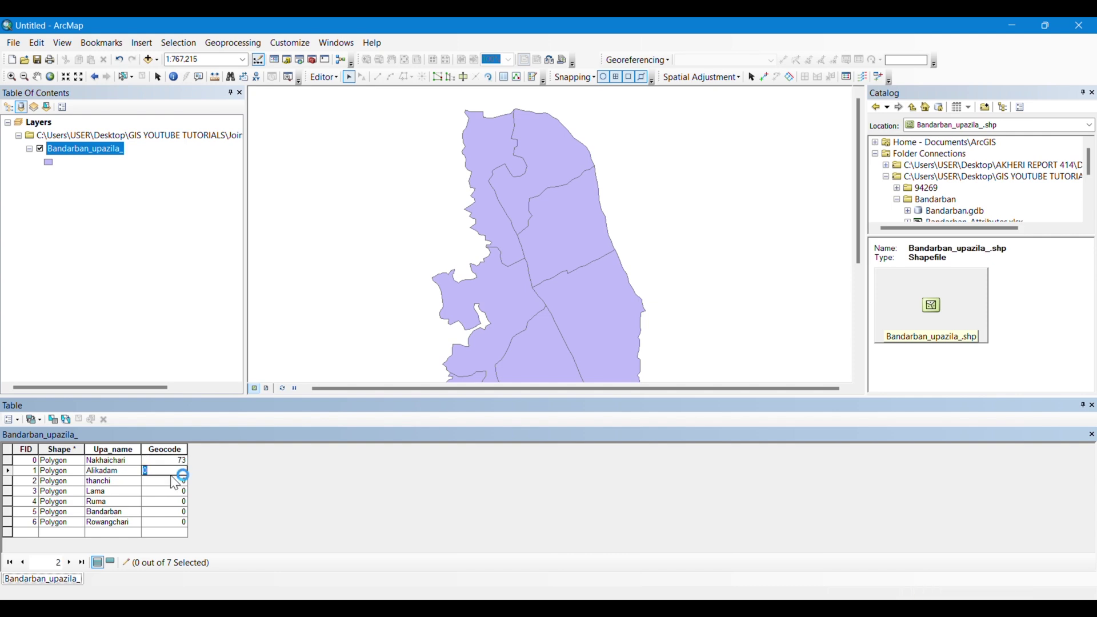
pyautogui.write('4')
pyautogui.press('Return')
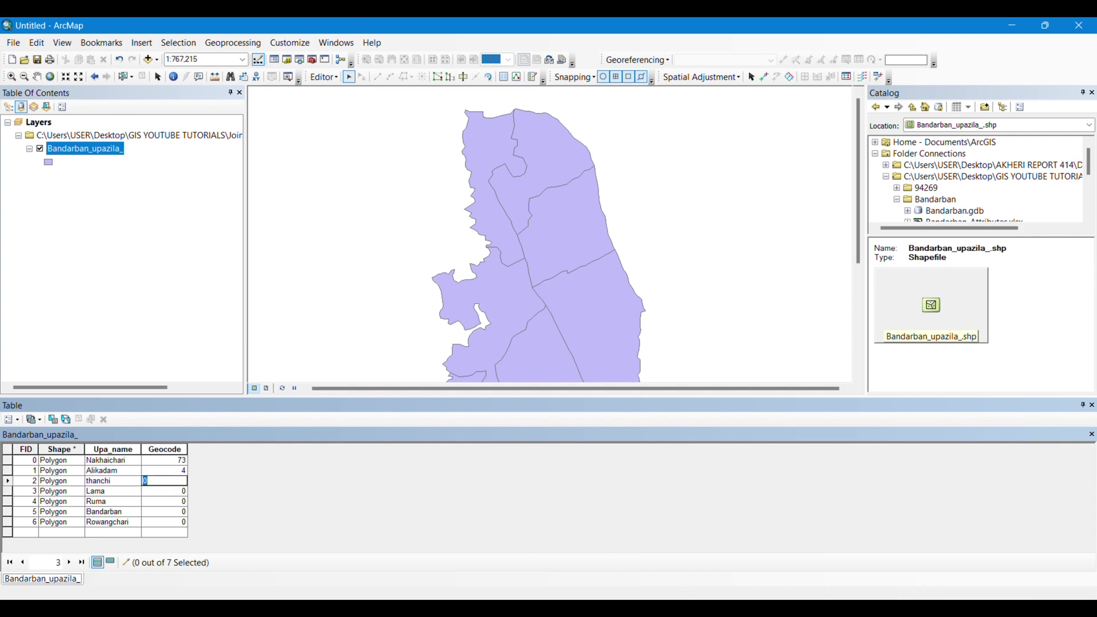
# Look up the following geocodes in Excel and set the Geocode to 95 for thanchi and 51 for Lama
pyautogui.hotkey('alt', 'Tab')
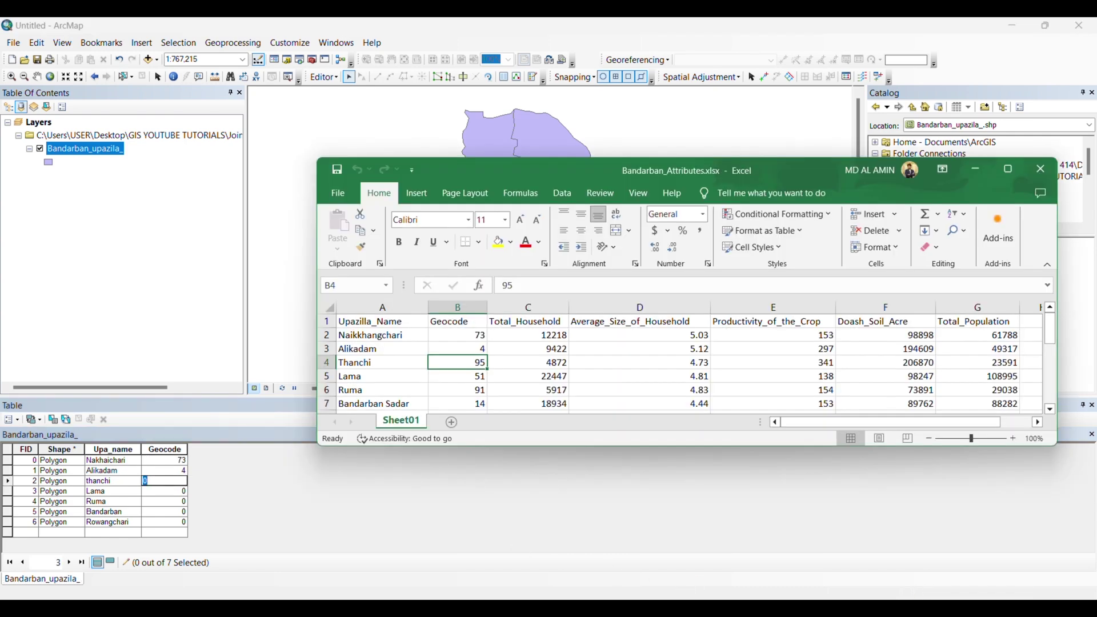
pyautogui.hotkey('alt', 'Tab')
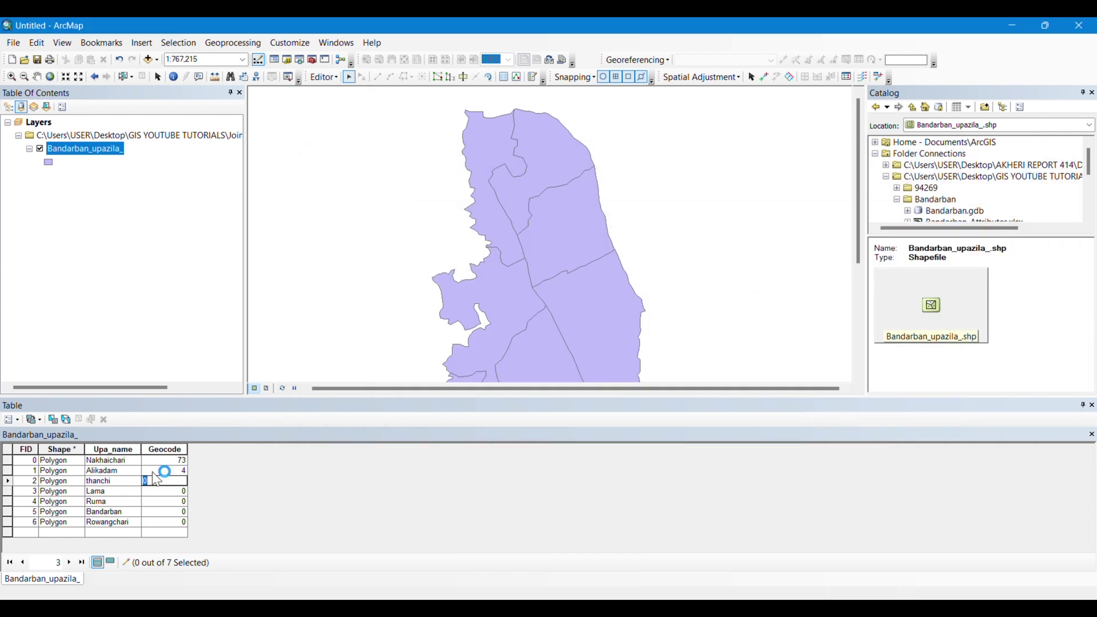
pyautogui.click(175, 483)
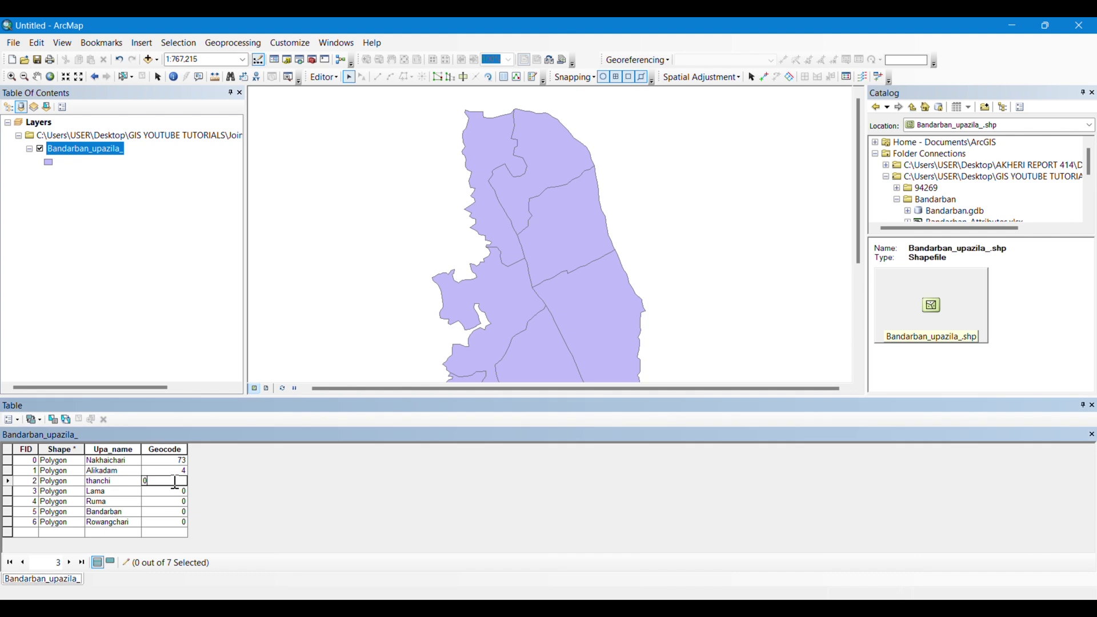
pyautogui.write('95')
pyautogui.press('Return')
# Check the Excel sheet again and set the Geocode to 91 for Ruma and 14 for Bandarban
pyautogui.click(764, 589)
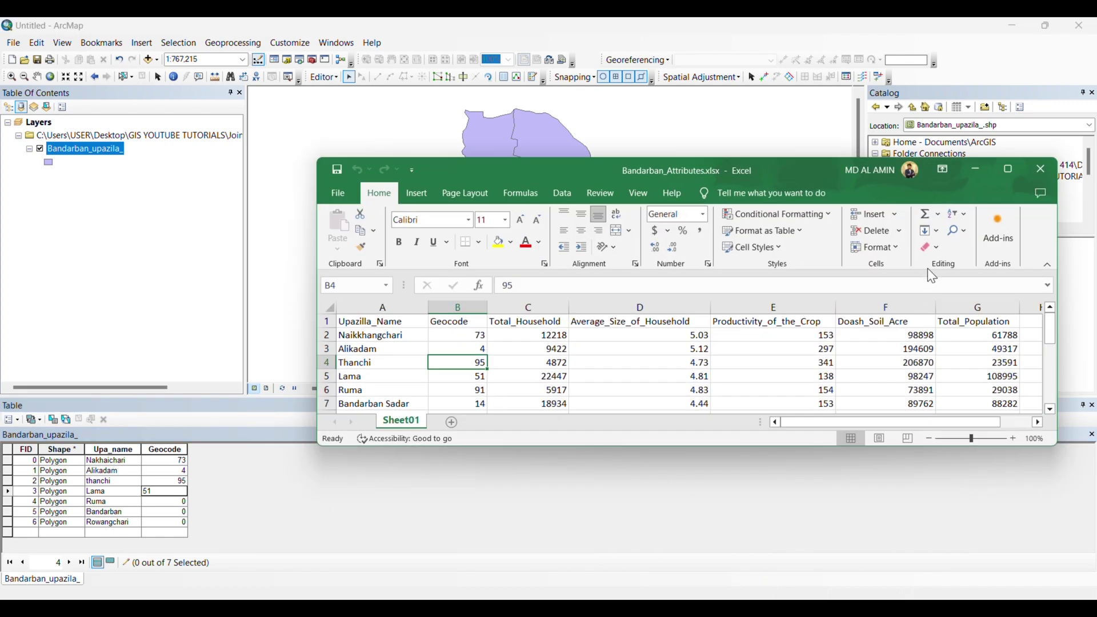
pyautogui.click(977, 170)
pyautogui.click(186, 502)
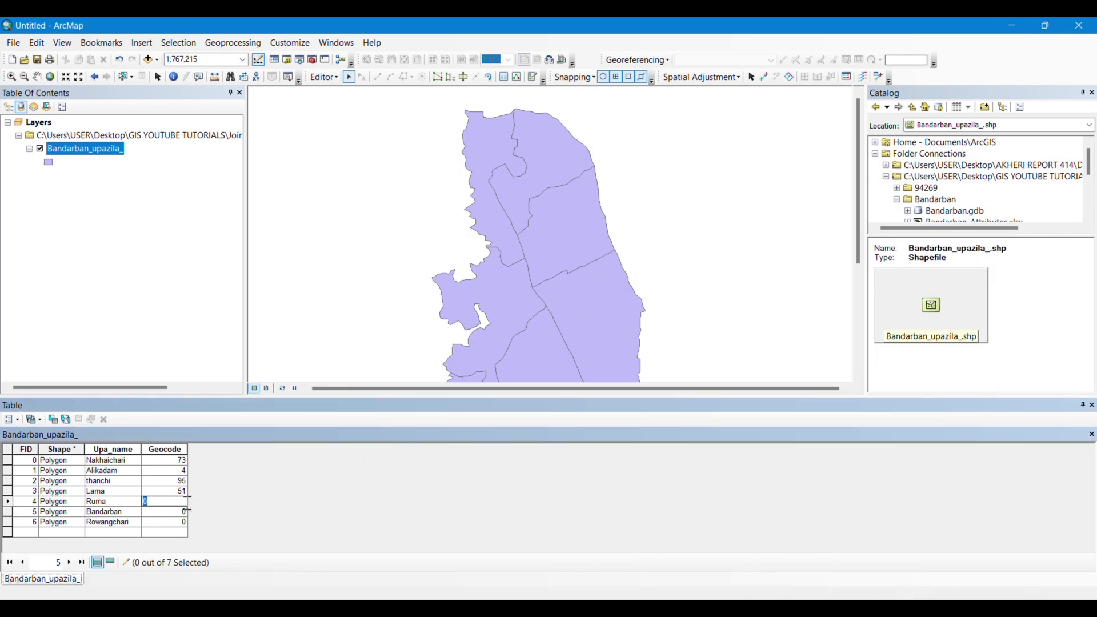
pyautogui.write('91')
pyautogui.write('14')
# Look up Rowangchari's geocode in the last row of the Excel sheet and set its Geocode to 89 in ArcMap
pyautogui.click(182, 524)
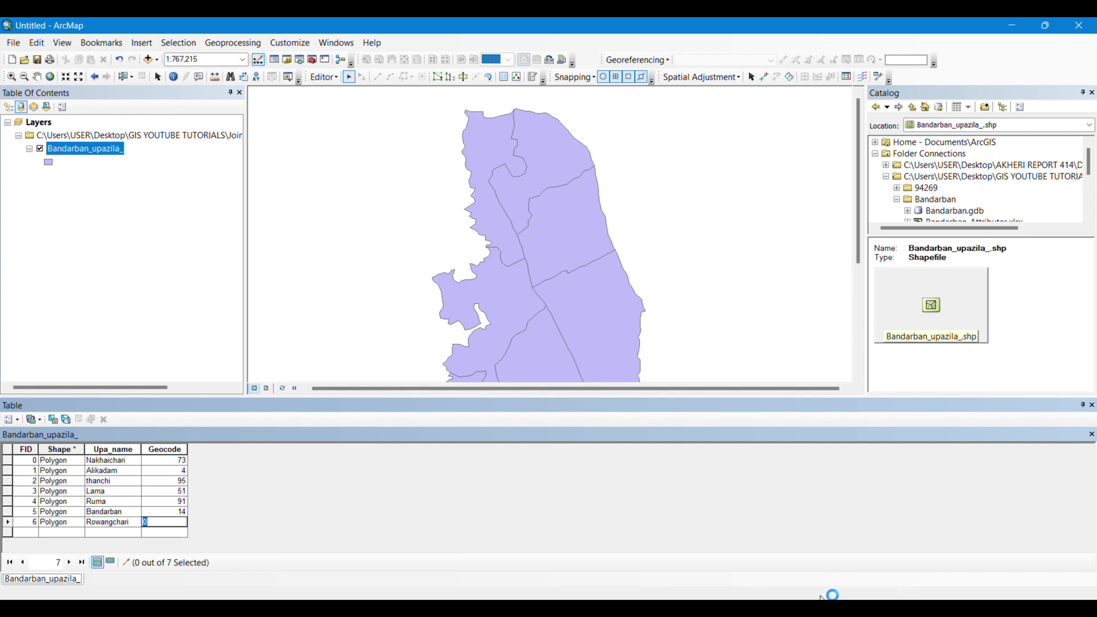
pyautogui.hotkey('alt', 'Tab')
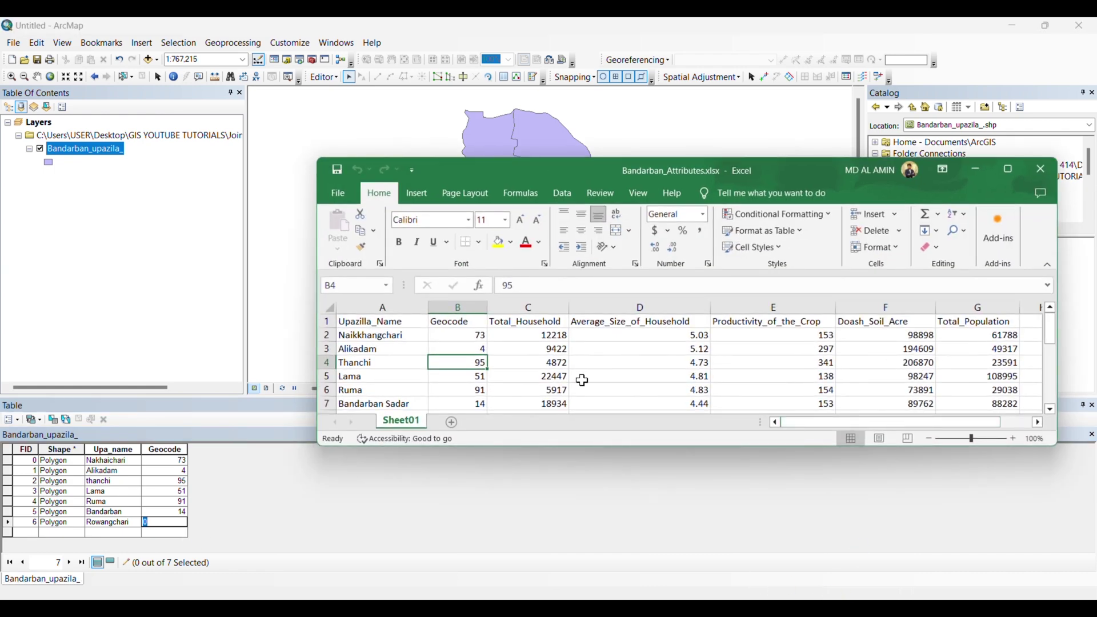
pyautogui.click(479, 390)
pyautogui.scroll(-1, 479, 389)
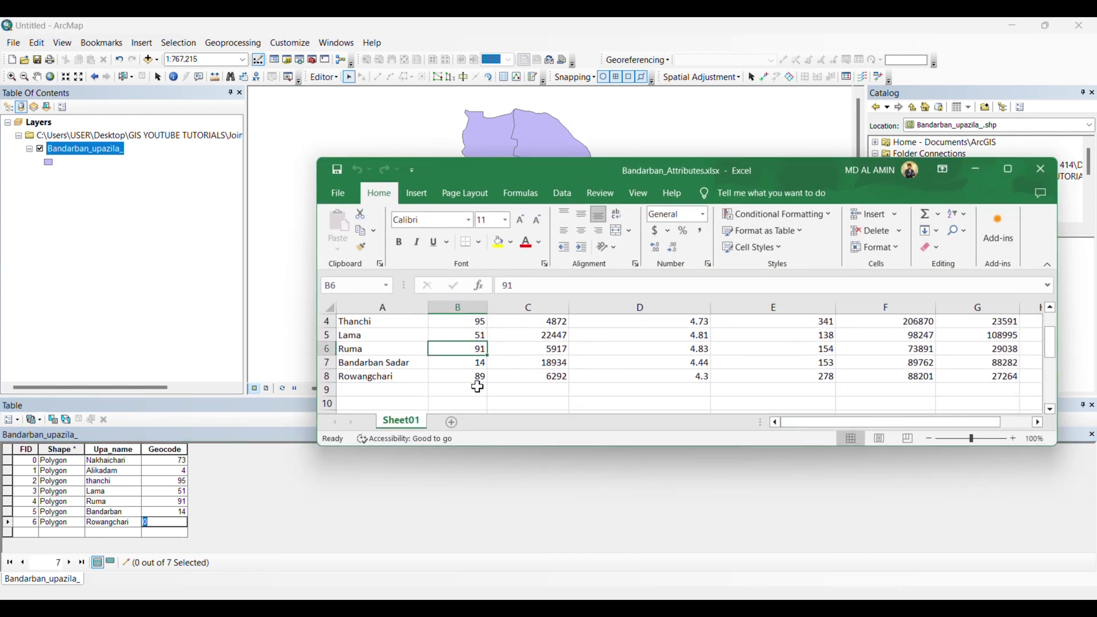
pyautogui.click(976, 169)
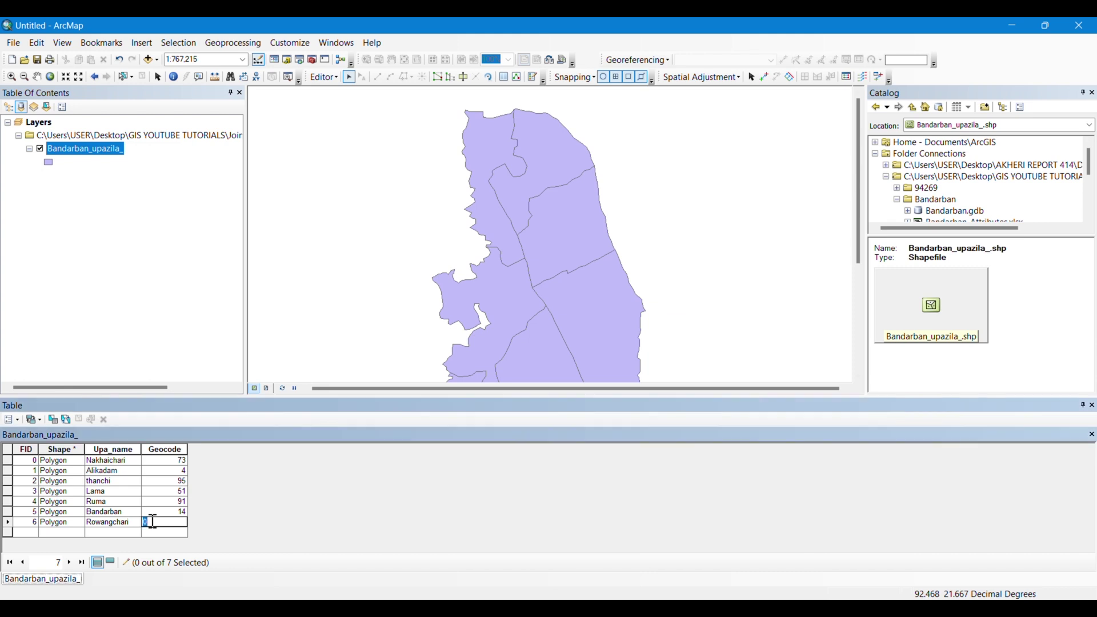
pyautogui.click(225, 524)
# Save the Geocode edits and end the edit session
pyautogui.click(324, 78)
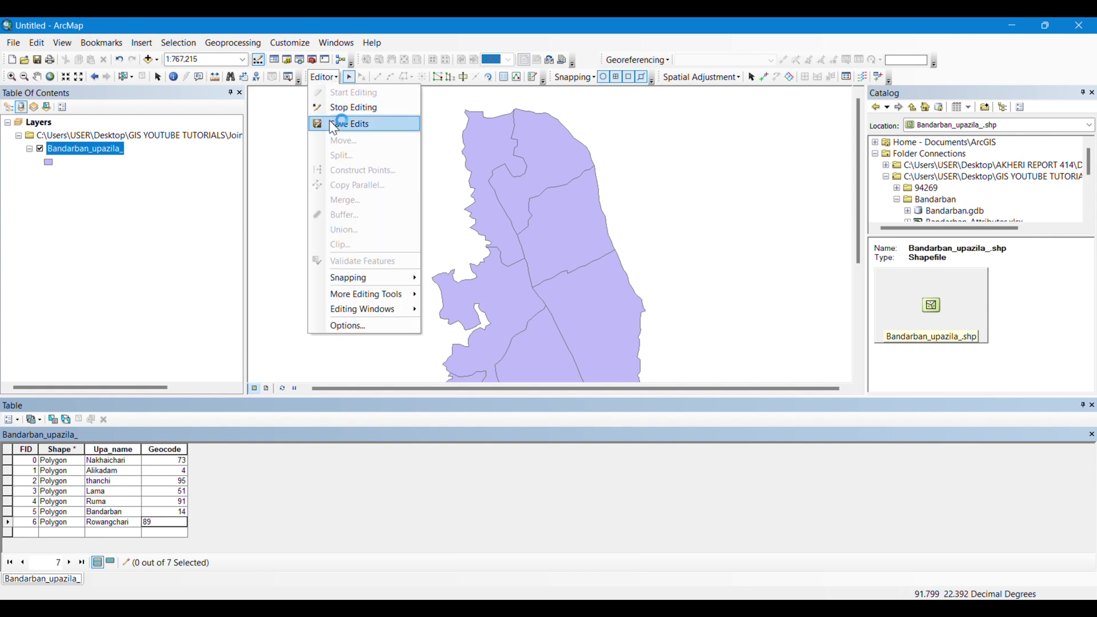
pyautogui.click(334, 124)
pyautogui.click(323, 77)
pyautogui.click(337, 107)
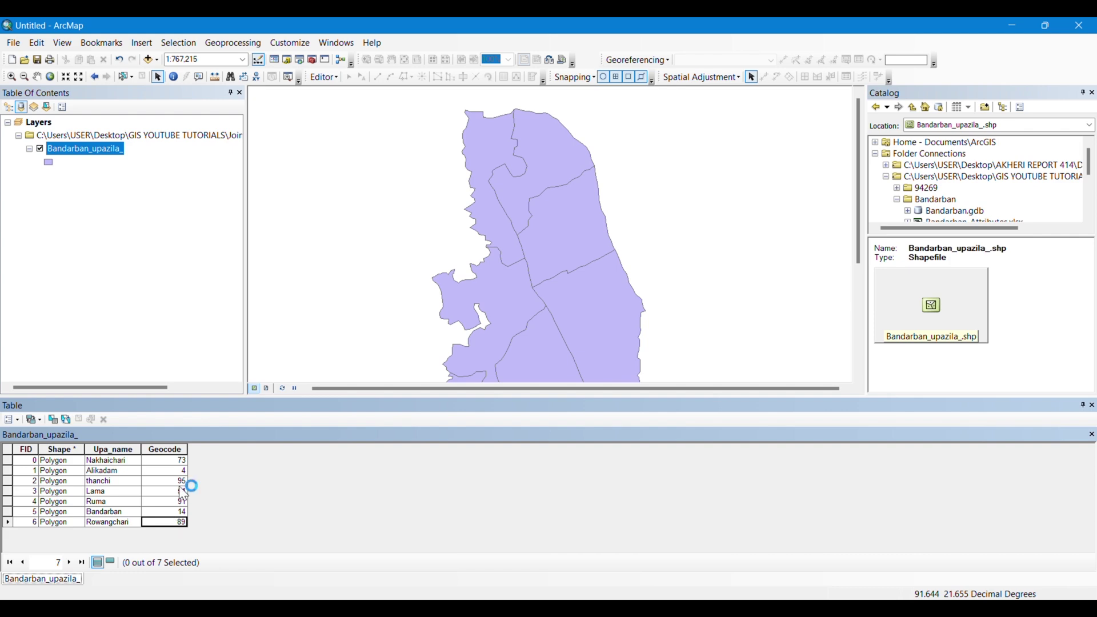
# Switch to Excel and save the workbook in the Bandarban folder as Bandarban_Attributes.xls in Excel 97-2003 Workbook format
pyautogui.click(873, 593)
pyautogui.click(1009, 169)
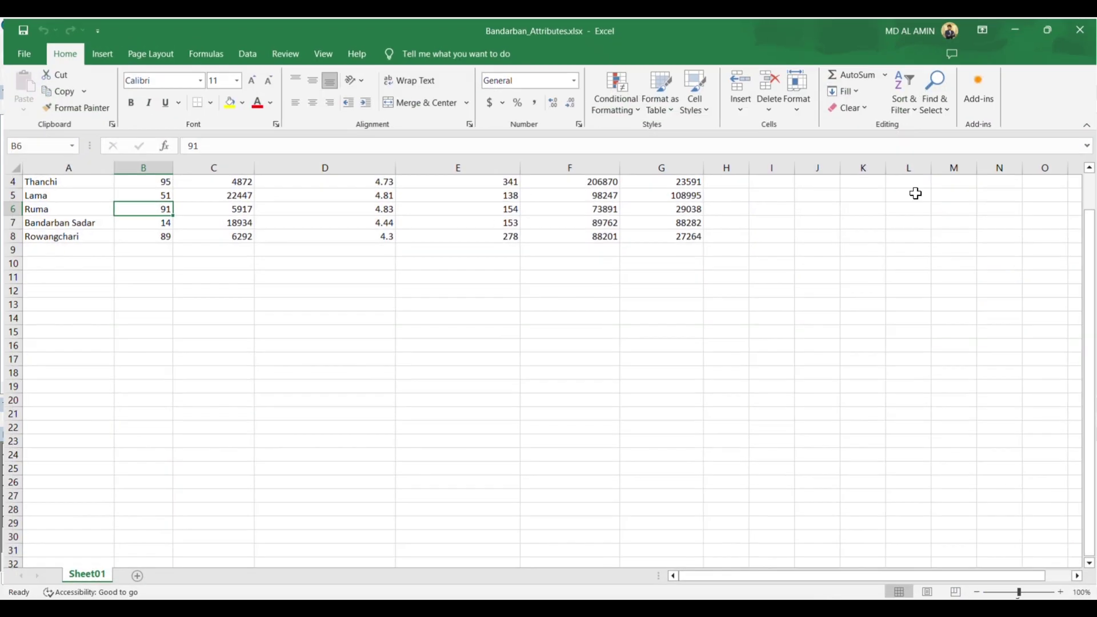
pyautogui.moveTo(1092, 343); pyautogui.dragTo(1091, 309)
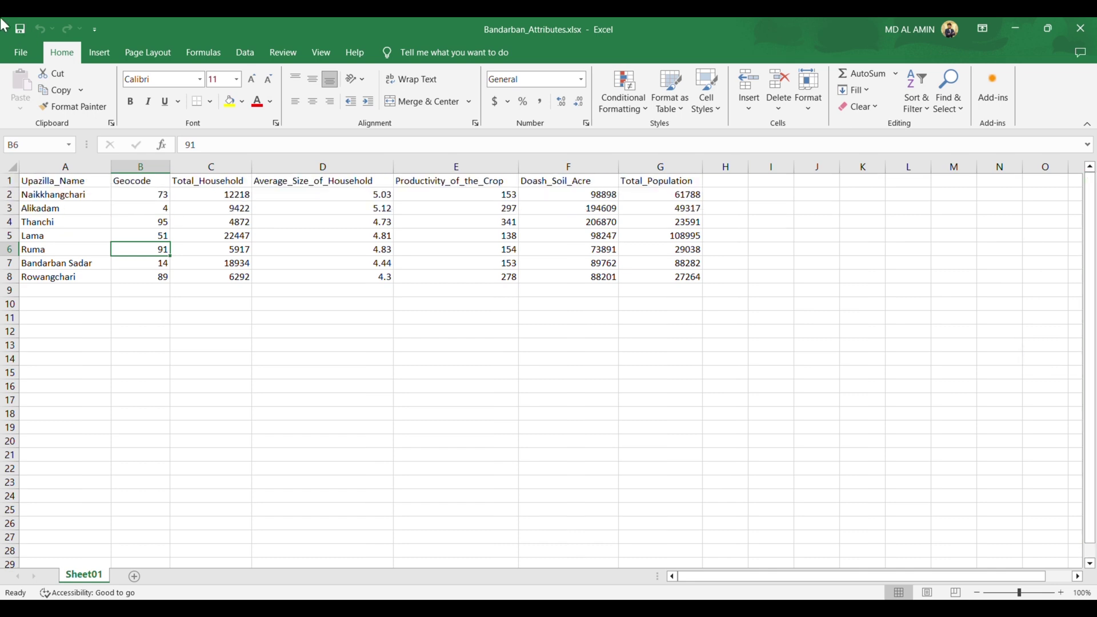
pyautogui.click(23, 57)
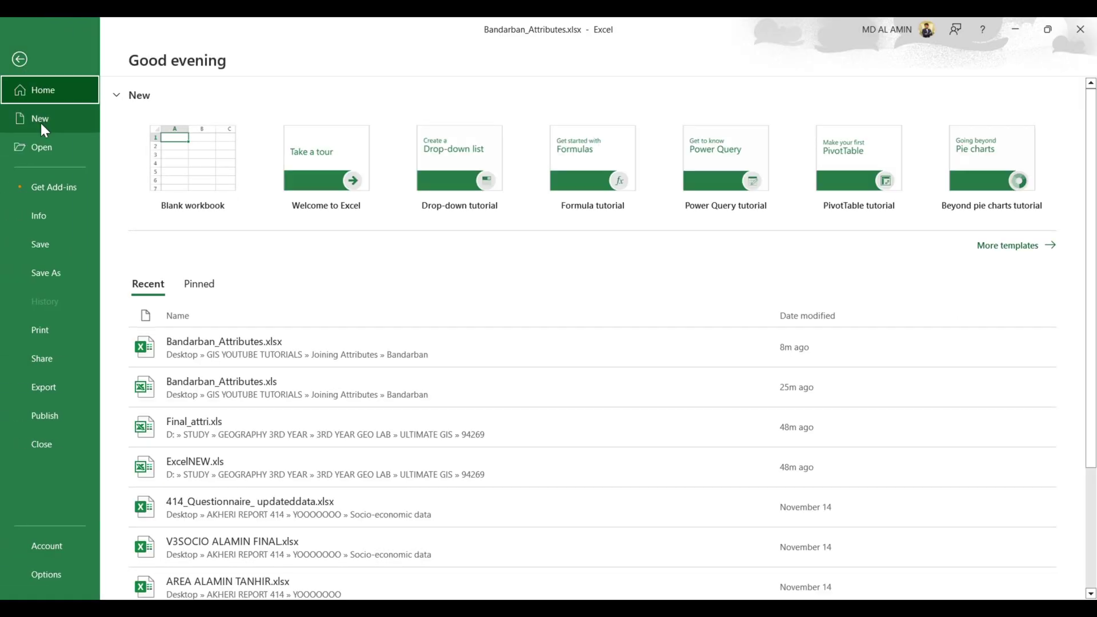
pyautogui.click(45, 268)
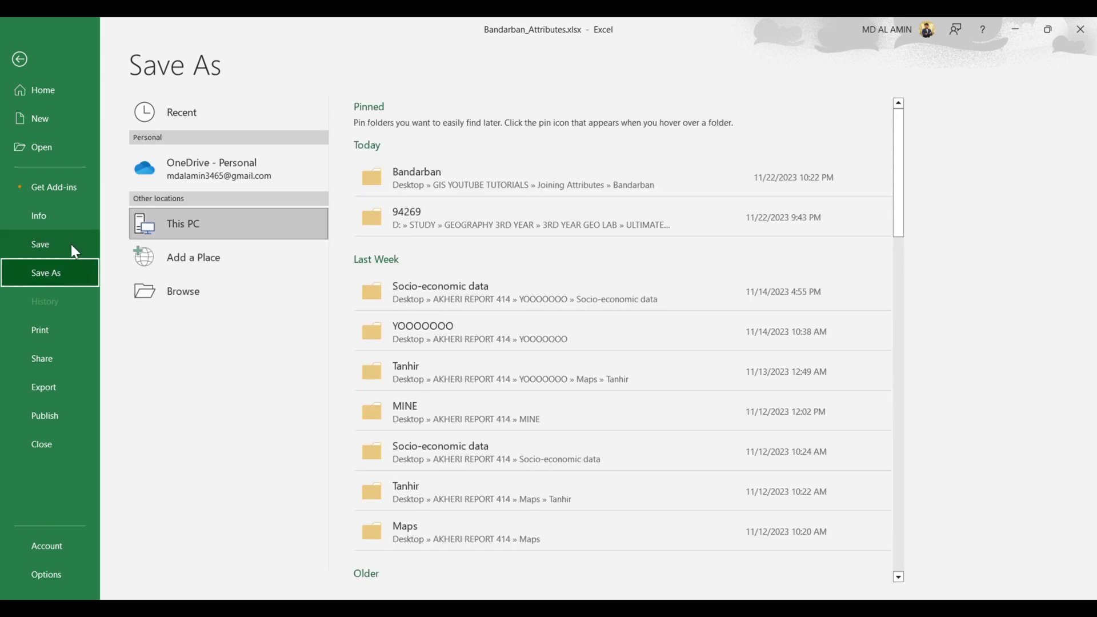
pyautogui.click(492, 178)
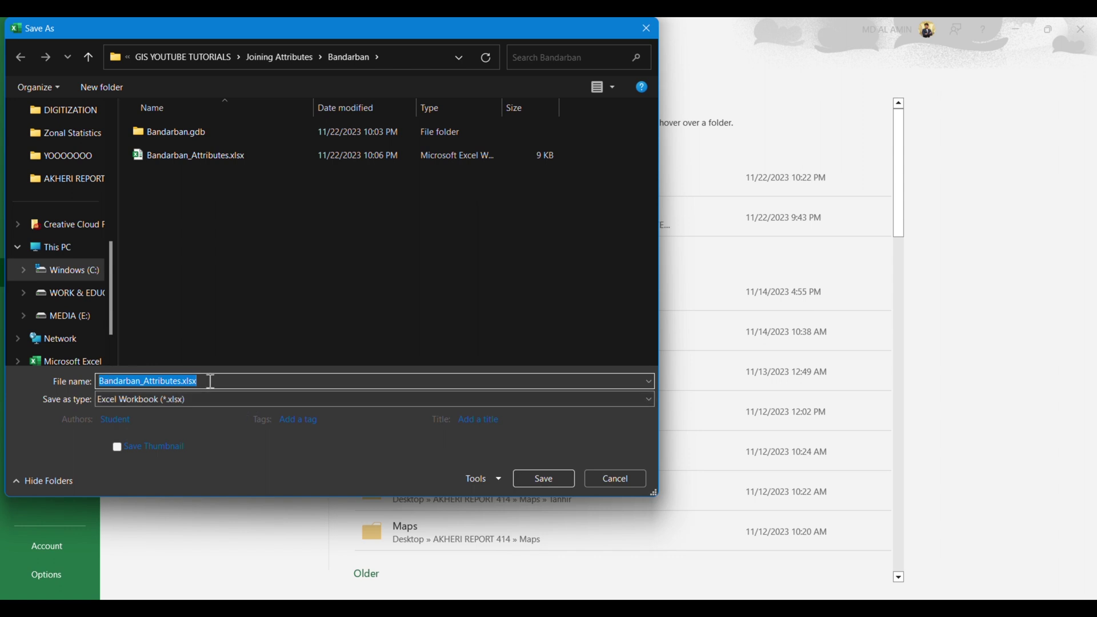
pyautogui.click(178, 404)
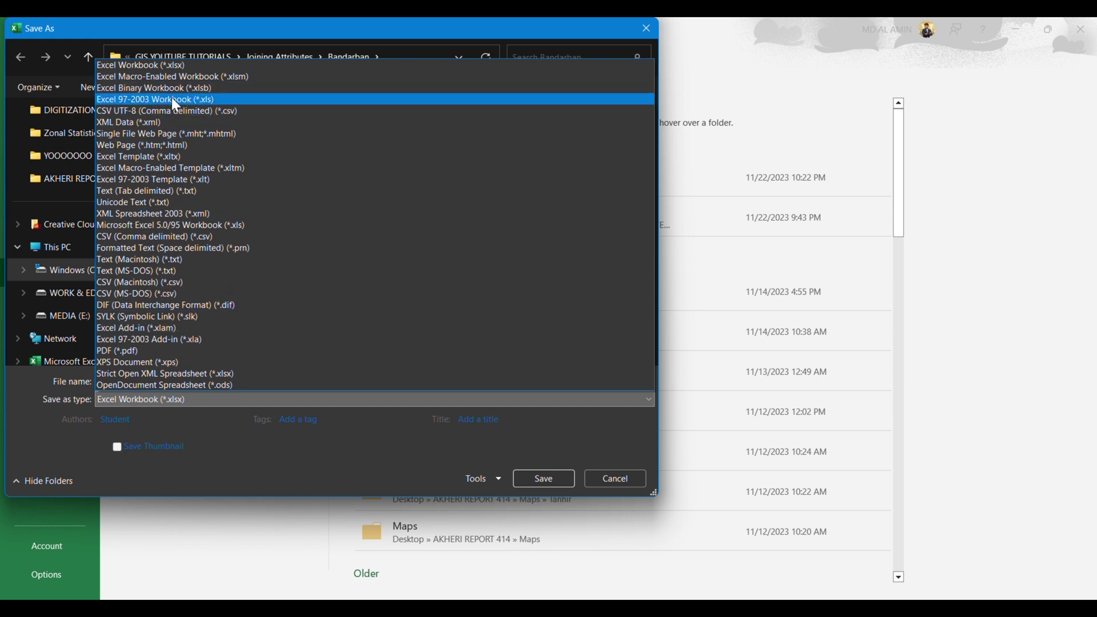
pyautogui.click(132, 99)
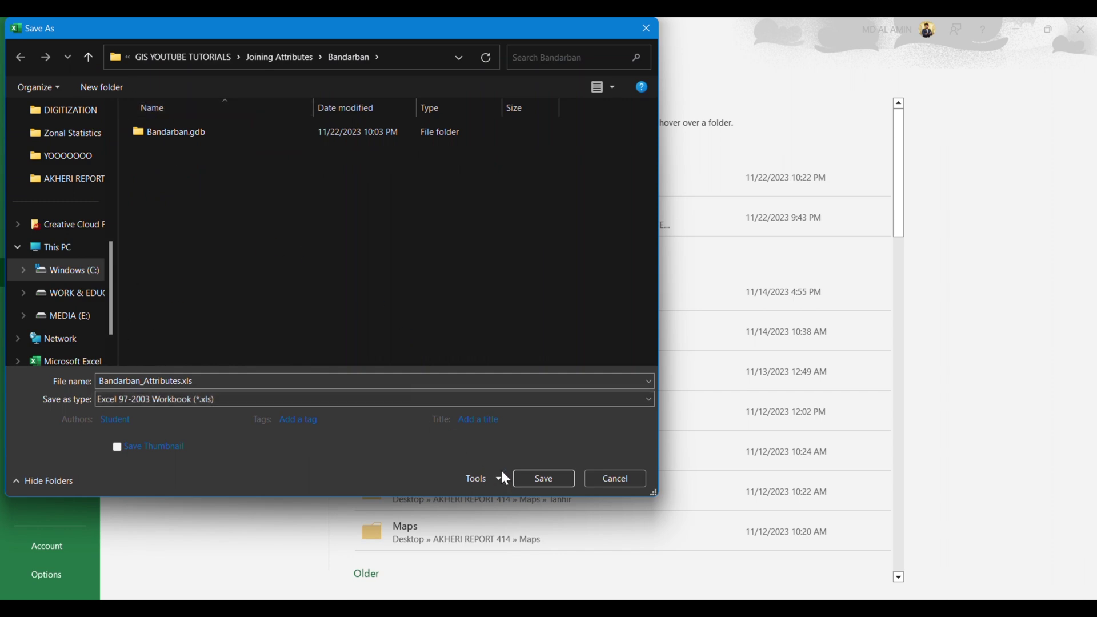
pyautogui.click(532, 476)
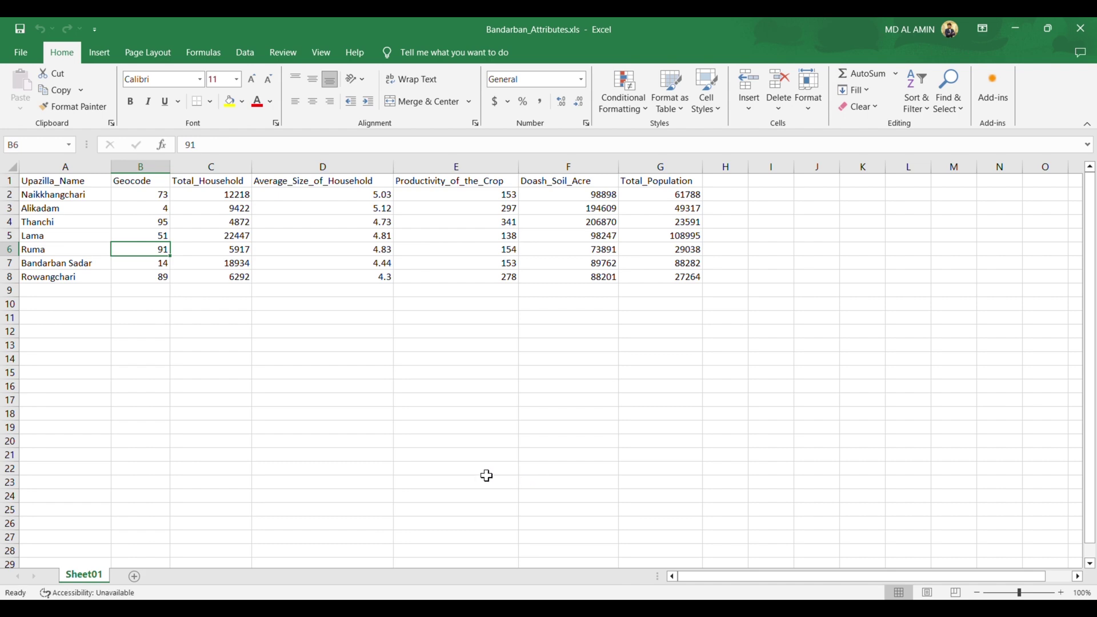
# Minimize Excel and check the Bandarban folder in File Explorer for the saved Bandarban_Attributes.xls file
pyautogui.doubleClick(1013, 38)
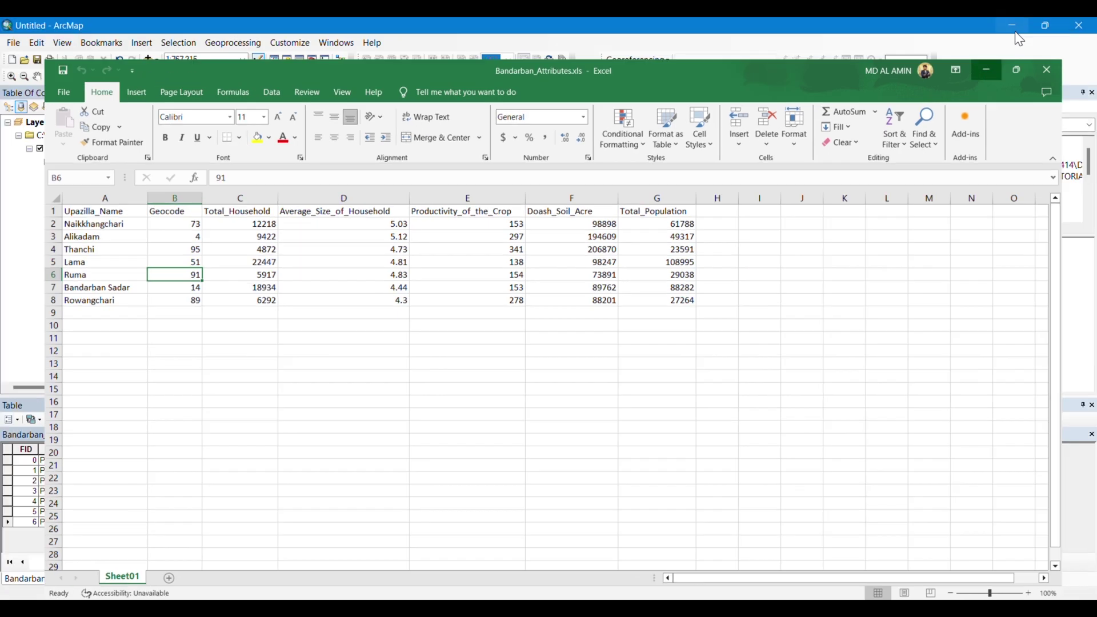
pyautogui.click(987, 69)
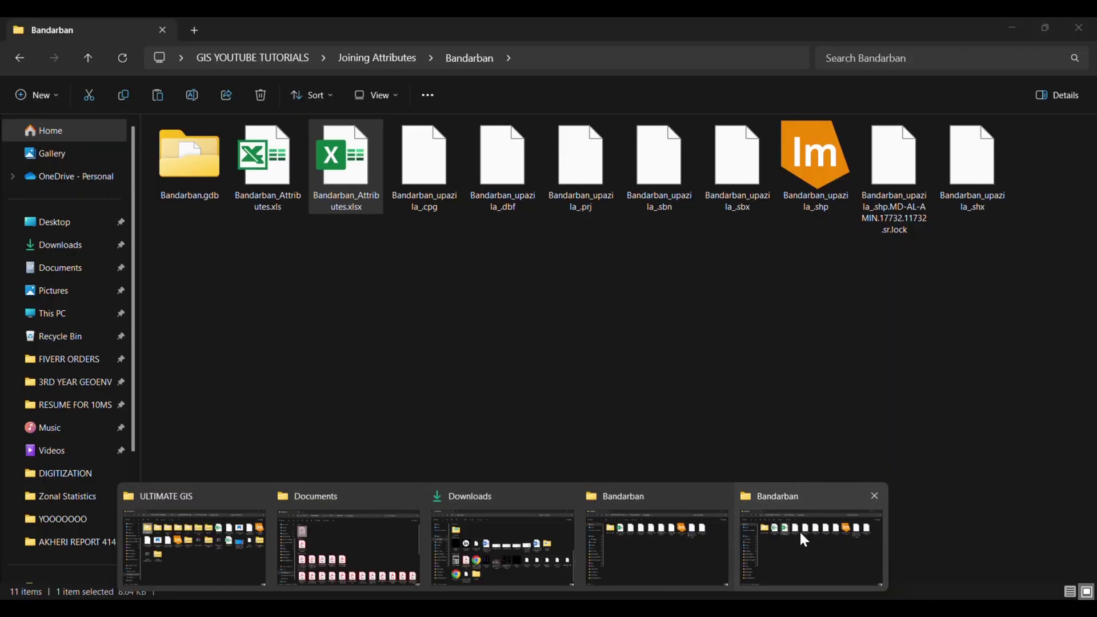
pyautogui.click(801, 535)
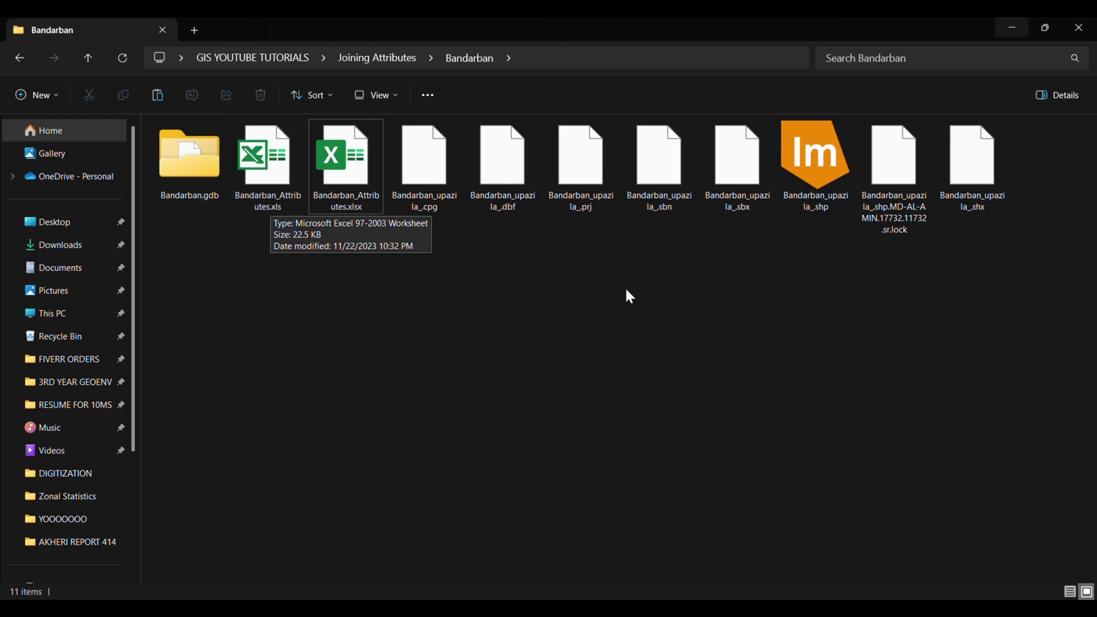
# Switch to ArcMap, close the attribute table and start an attribute join on the Bandarban_upazila_ layer based on its Geocode field
pyautogui.click(589, 597)
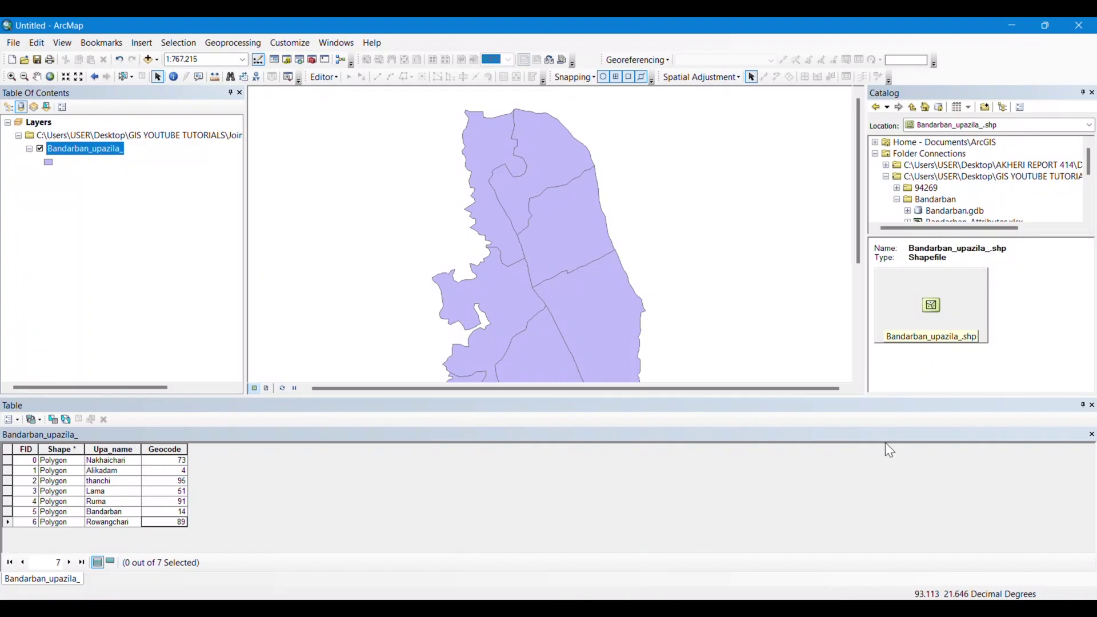
pyautogui.click(1093, 405)
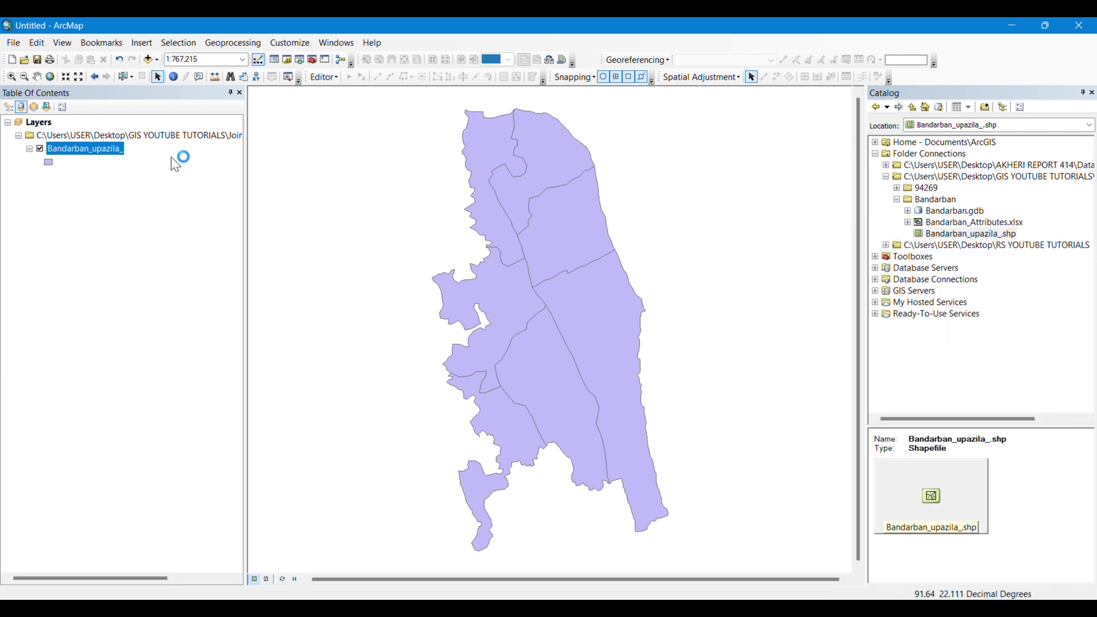
pyautogui.rightClick(82, 154)
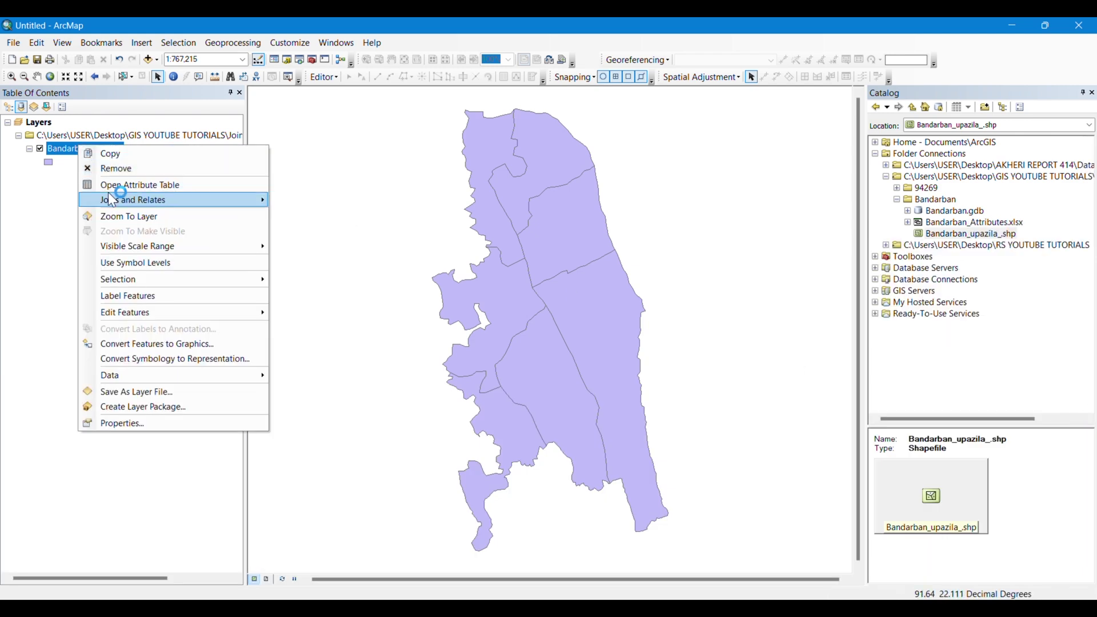
pyautogui.moveTo(112, 204)
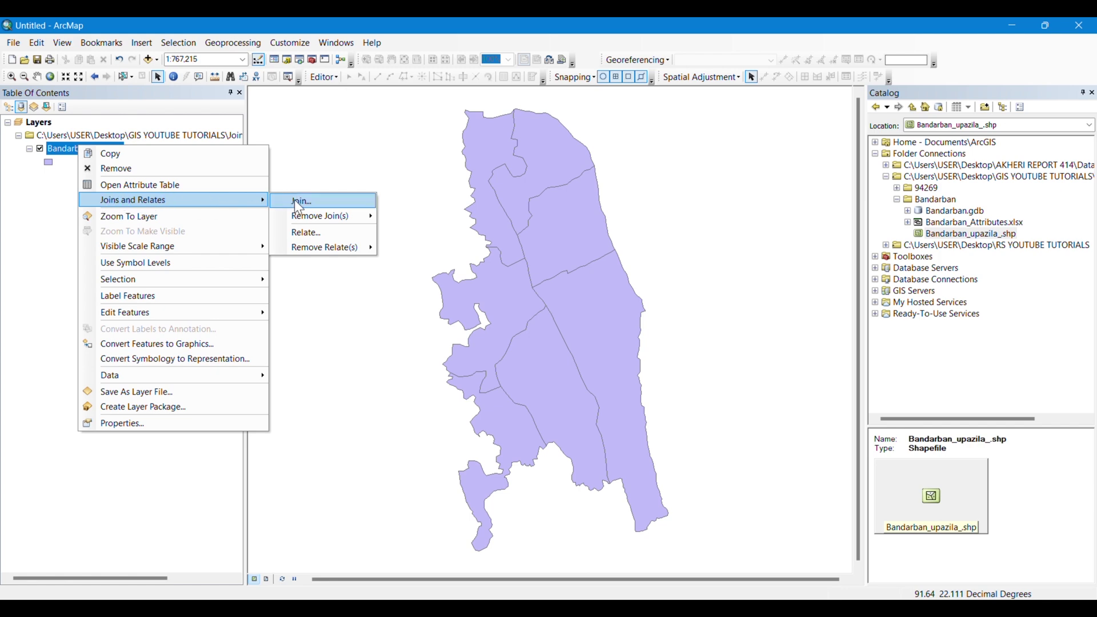
pyautogui.click(341, 202)
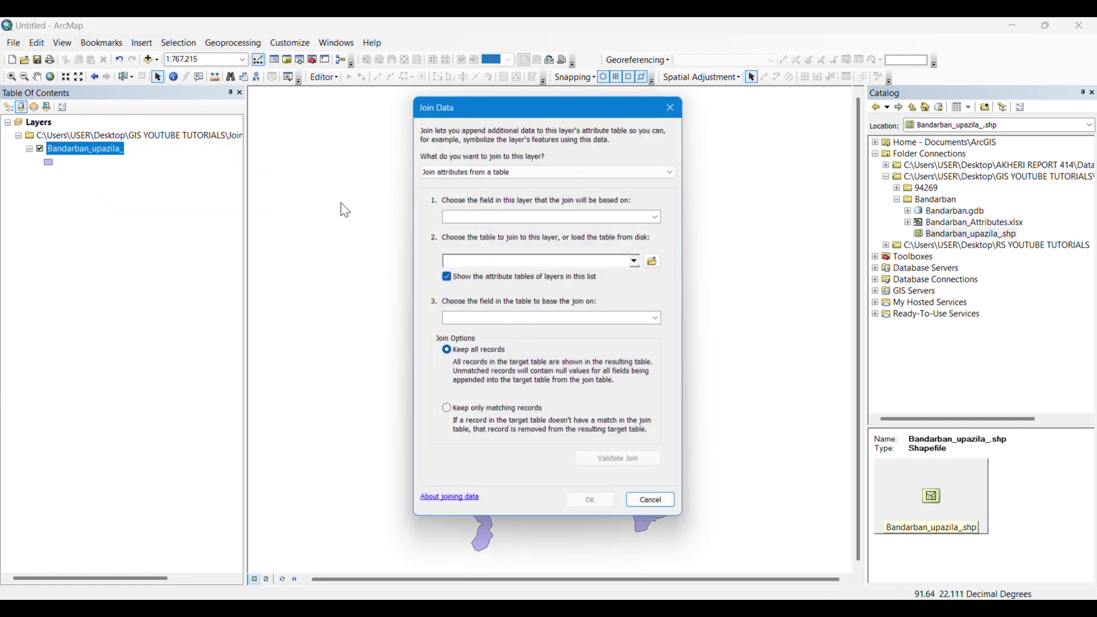
pyautogui.click(660, 217)
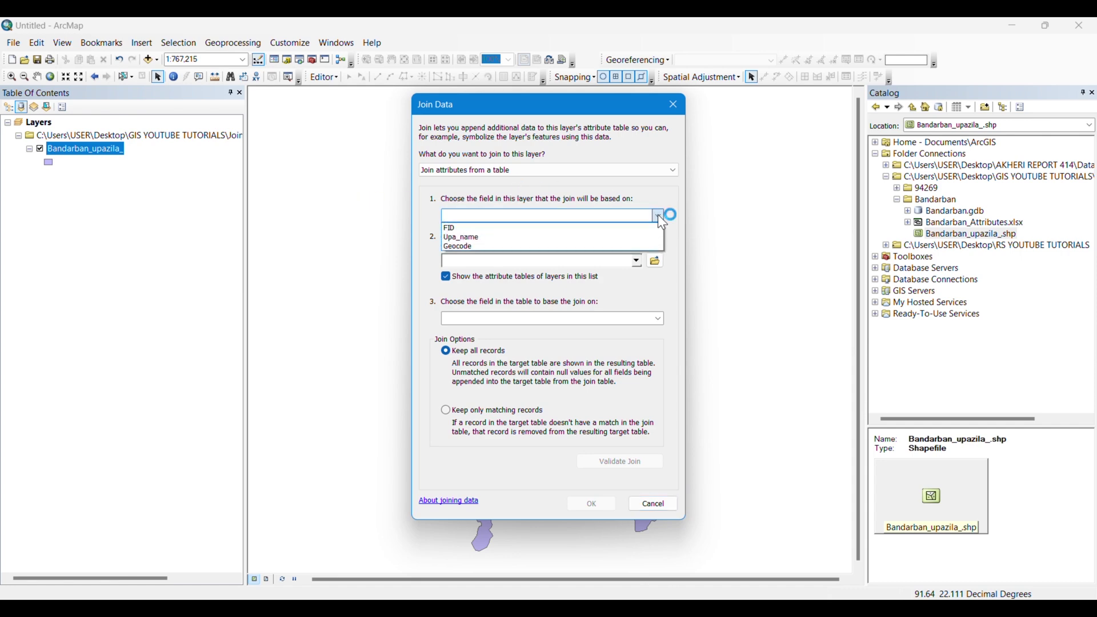
pyautogui.click(462, 248)
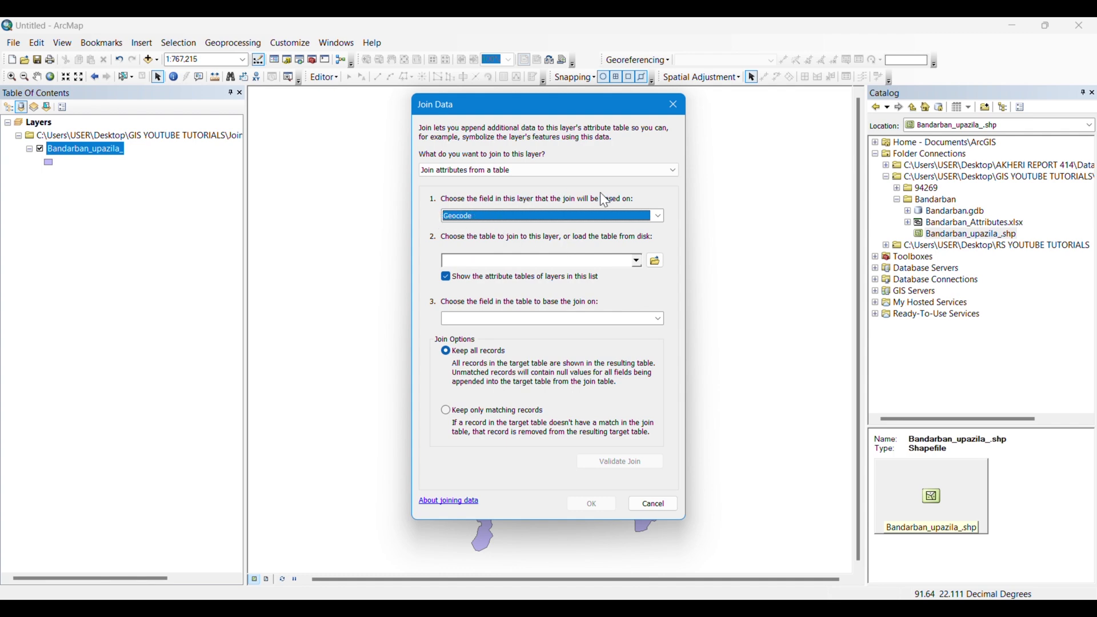
pyautogui.click(638, 262)
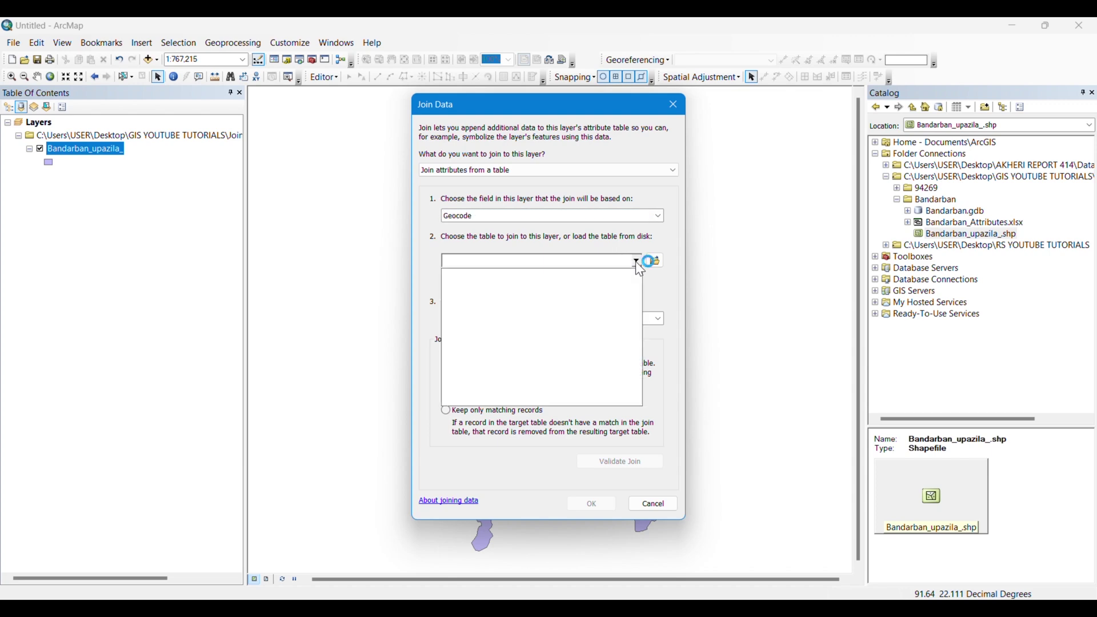
pyautogui.click(631, 242)
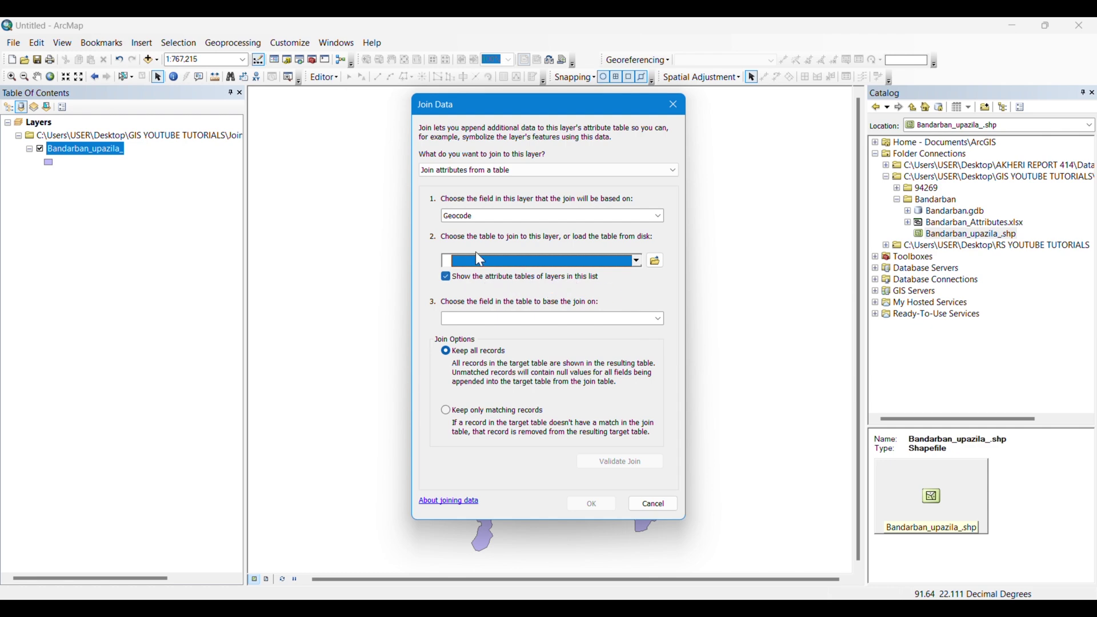
pyautogui.click(463, 216)
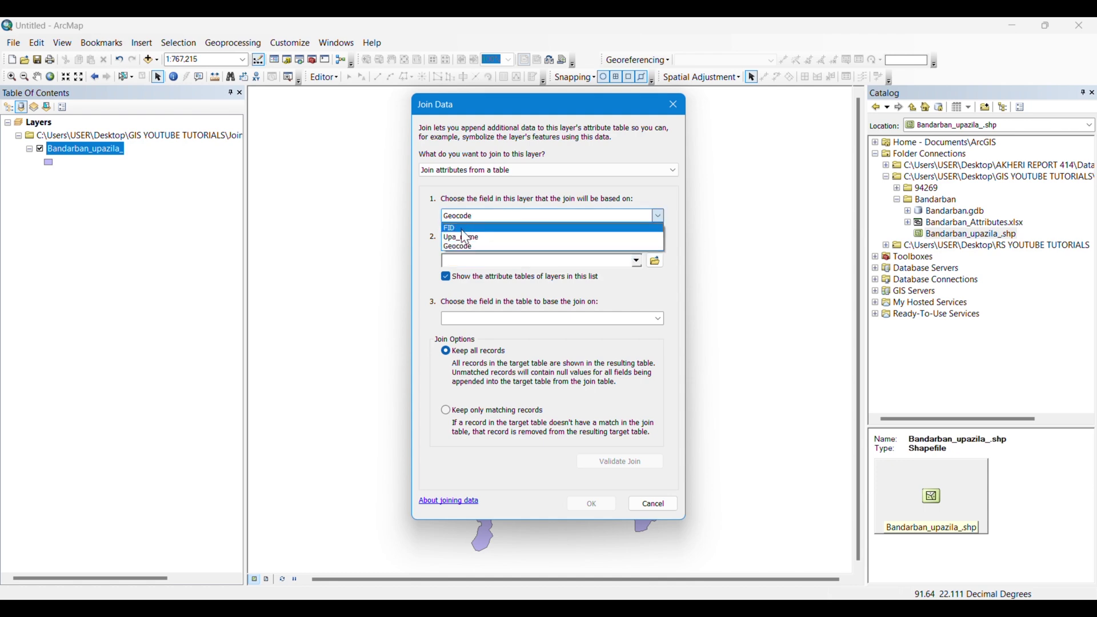
pyautogui.click(461, 245)
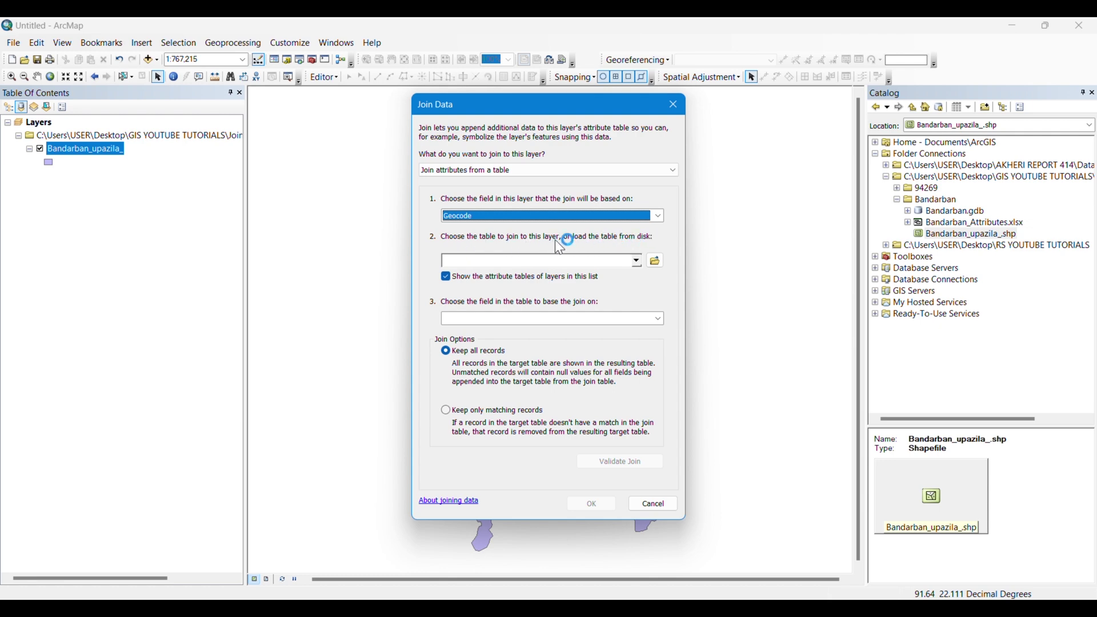
# Load Sheet01$ of Bandarban_Attributes.xls from the Bandarban folder as the table to join
pyautogui.click(659, 261)
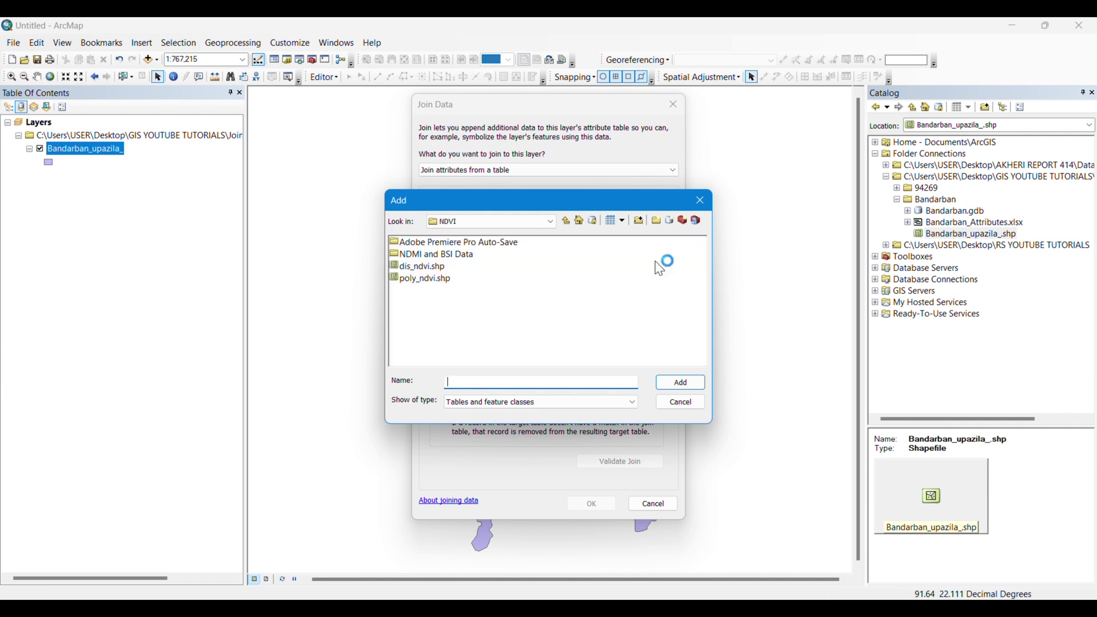
pyautogui.click(556, 226)
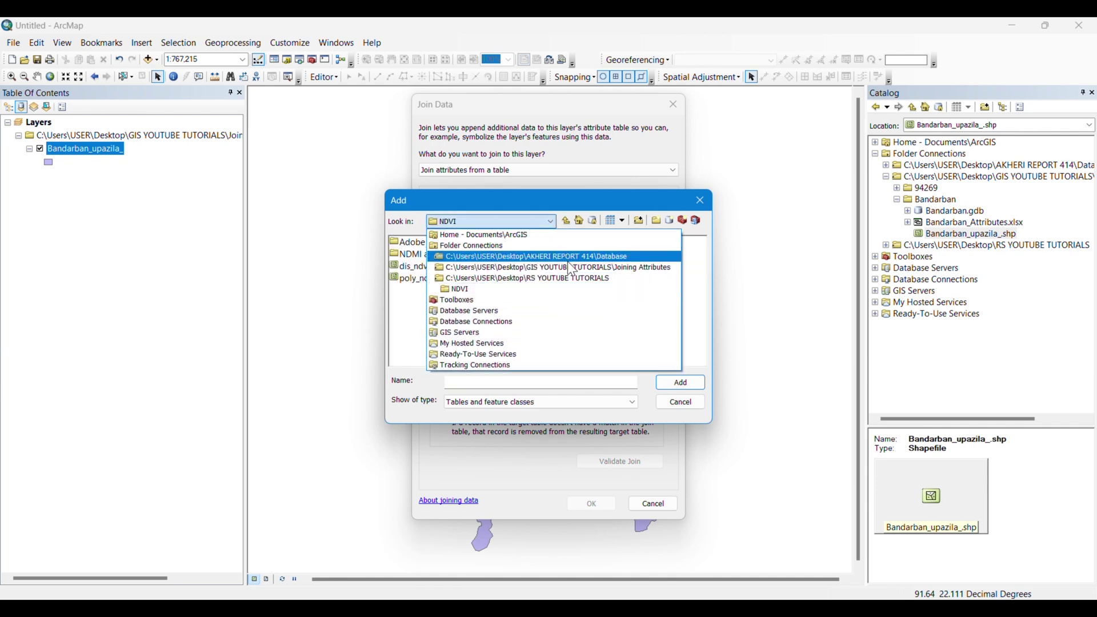
pyautogui.click(566, 253)
pyautogui.doubleClick(420, 255)
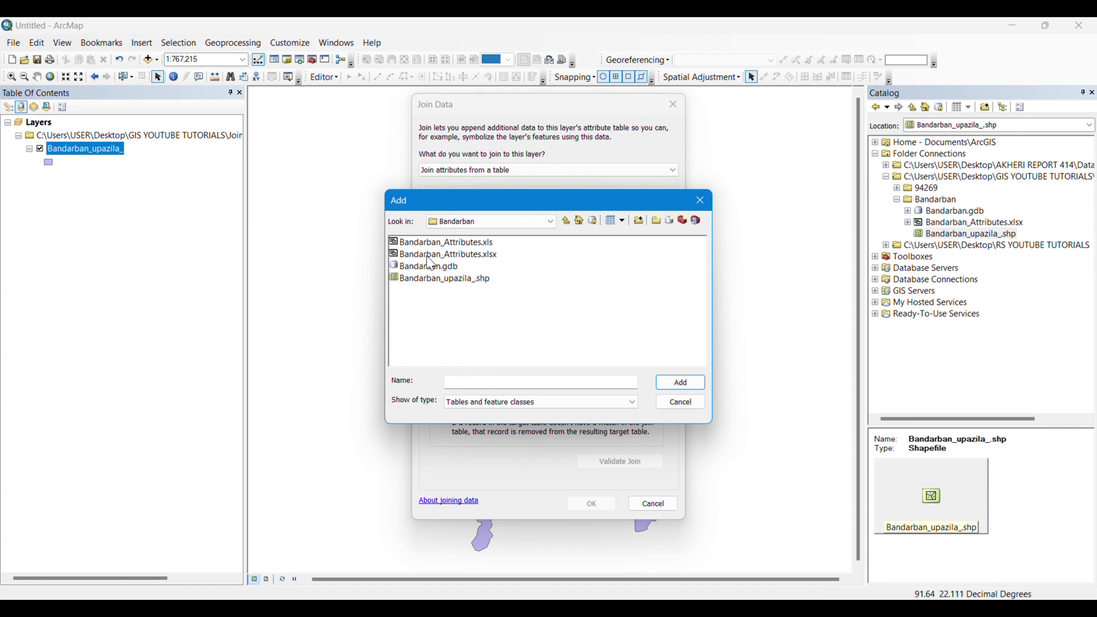
pyautogui.click(486, 245)
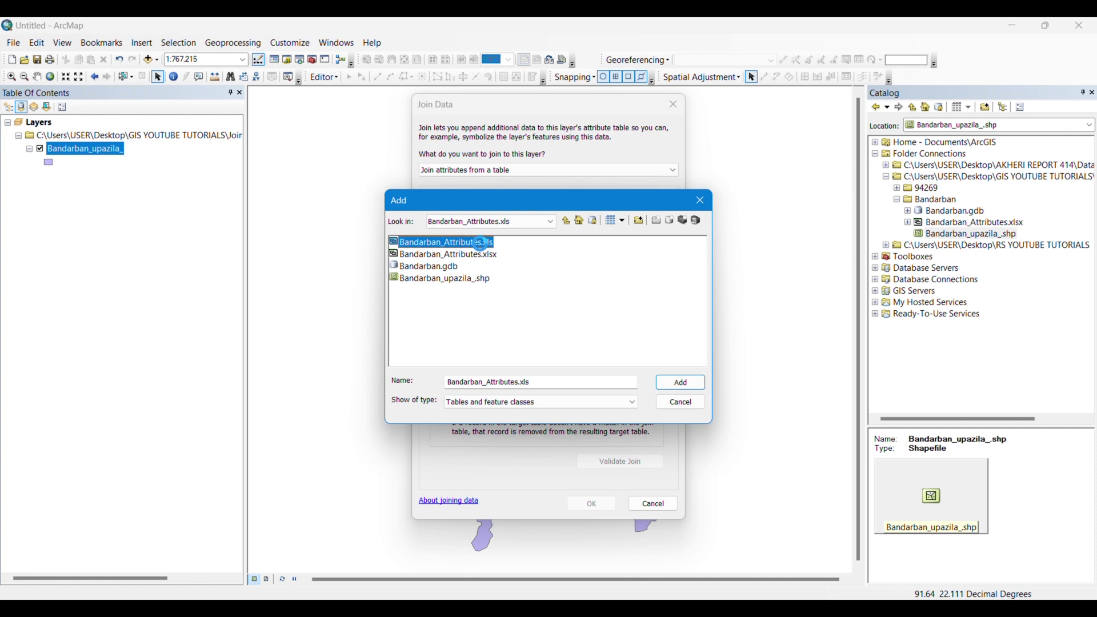
pyautogui.doubleClick(480, 244)
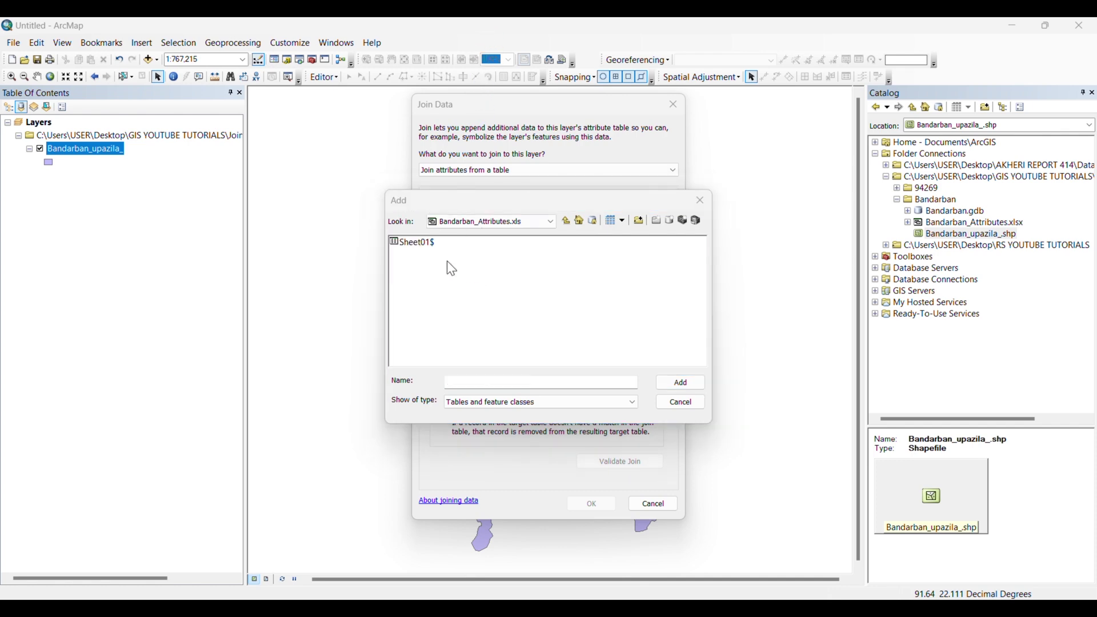
pyautogui.click(420, 245)
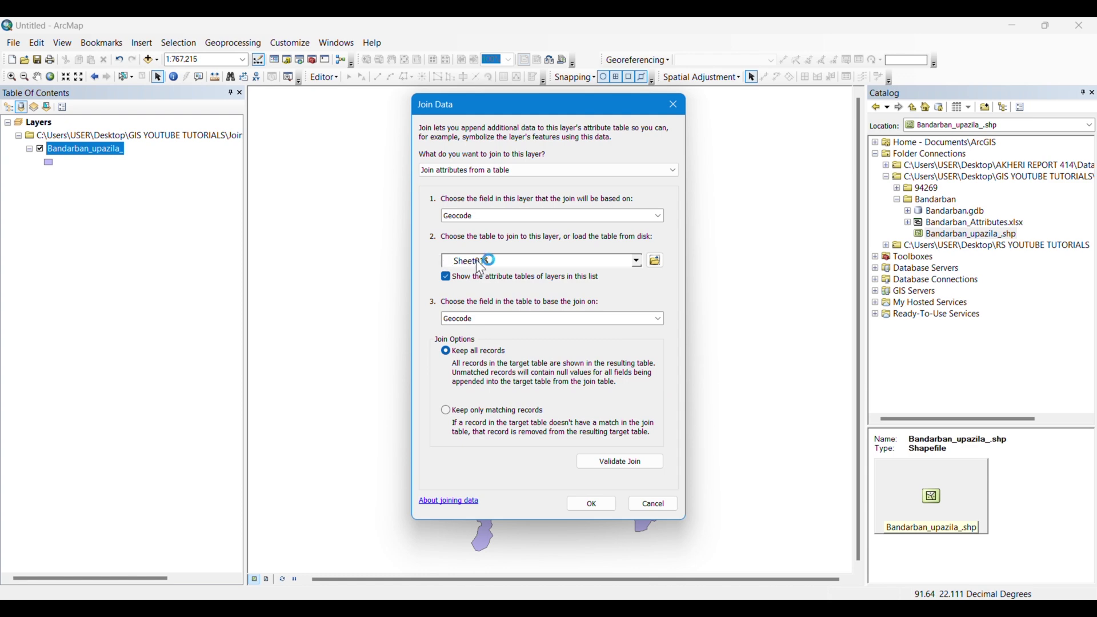
# Validate and apply the join on the table's Geocode field, keeping all records
pyautogui.click(514, 319)
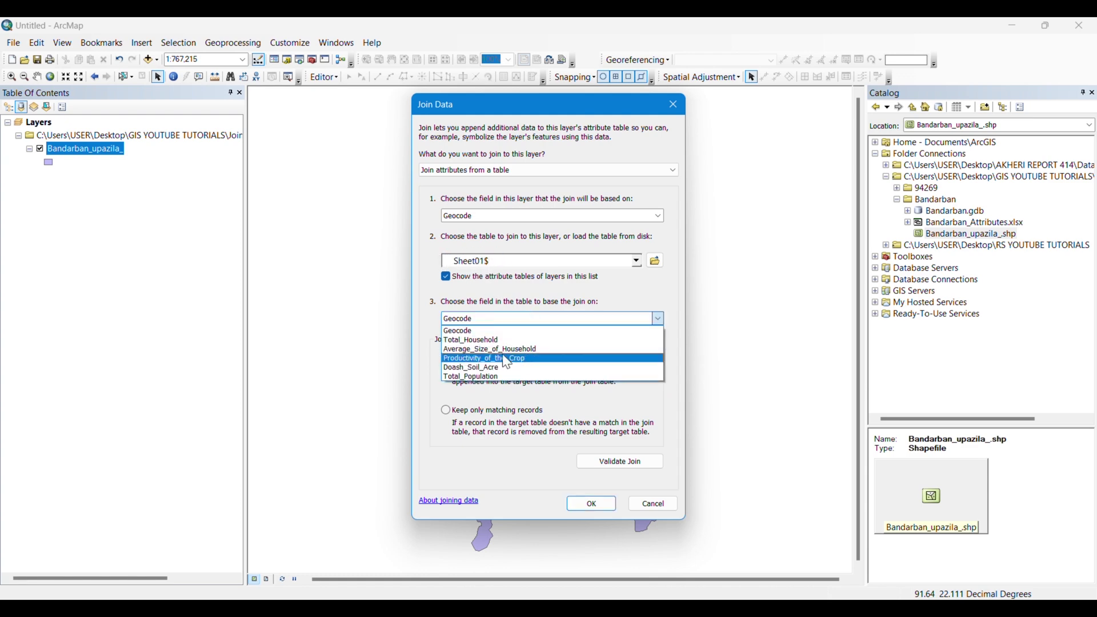
pyautogui.click(461, 332)
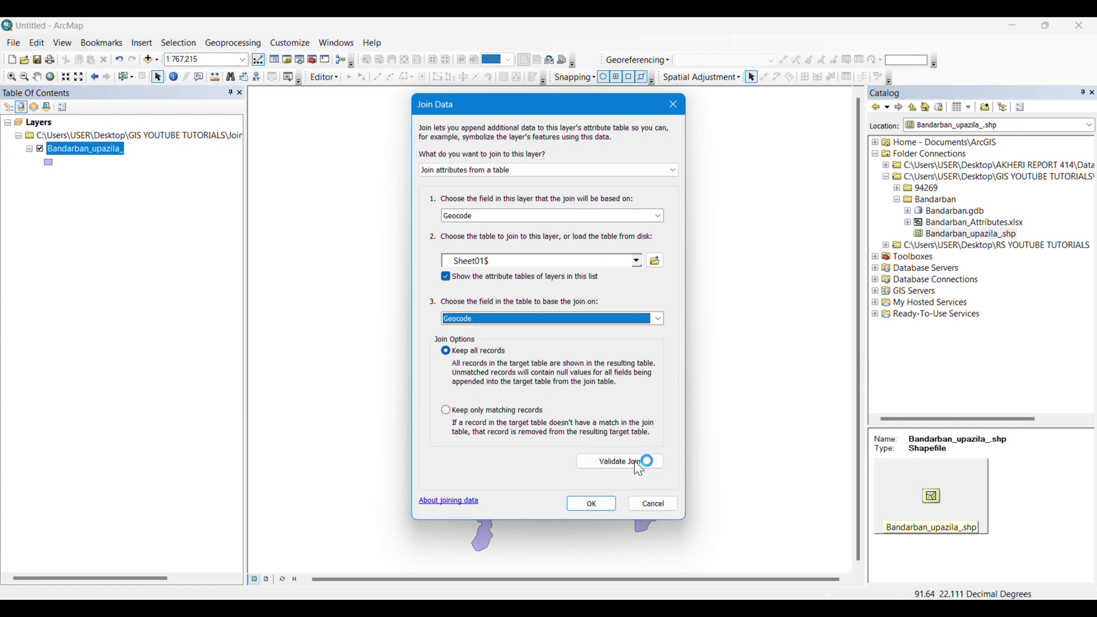
pyautogui.click(608, 467)
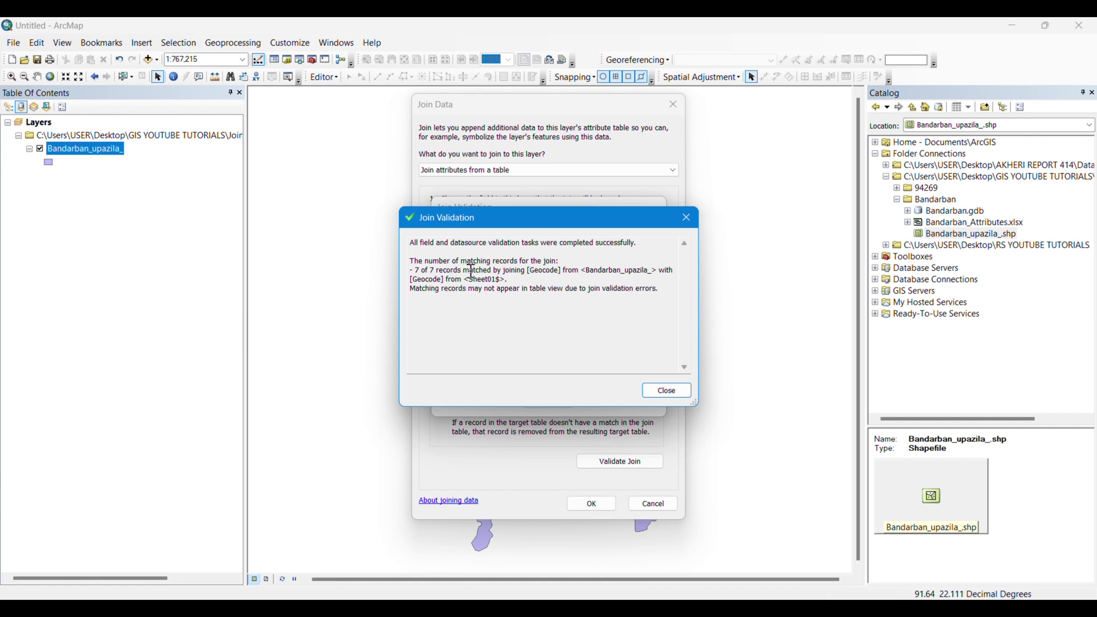
pyautogui.click(654, 389)
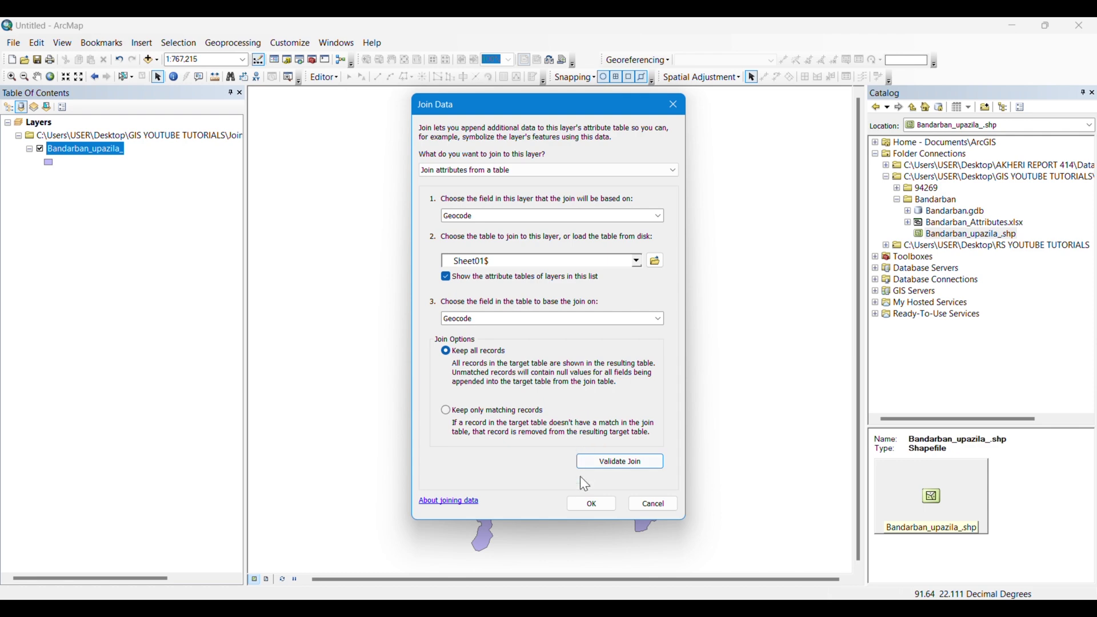
pyautogui.click(584, 506)
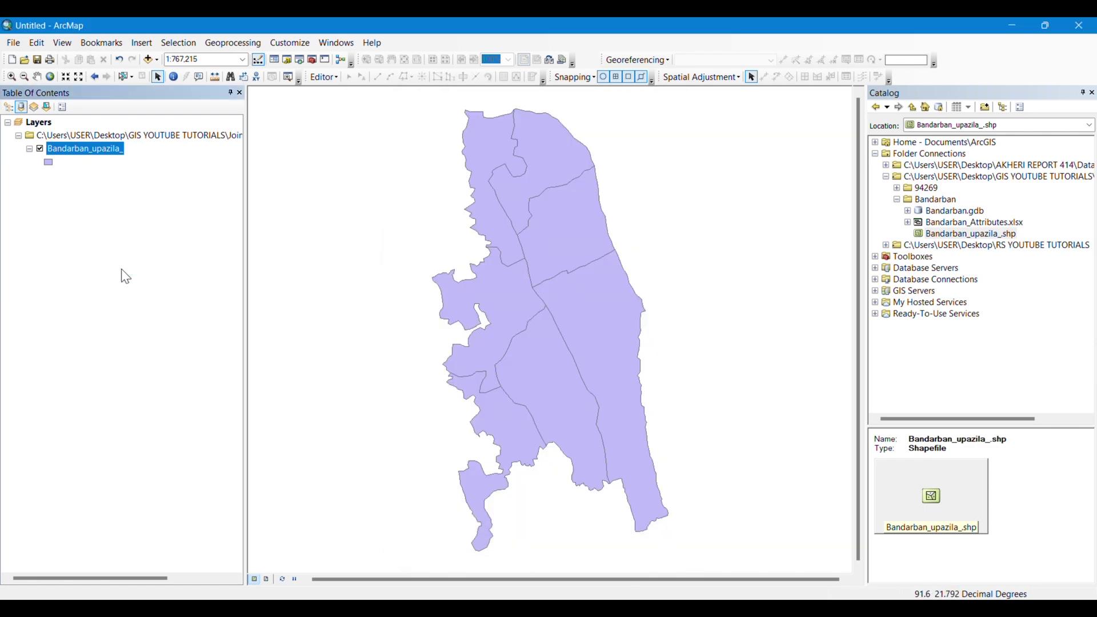
# Check the joined fields in the Bandarban_upazila_ attribute table, and close the table
pyautogui.click(109, 153)
pyautogui.rightClick(75, 153)
pyautogui.click(99, 196)
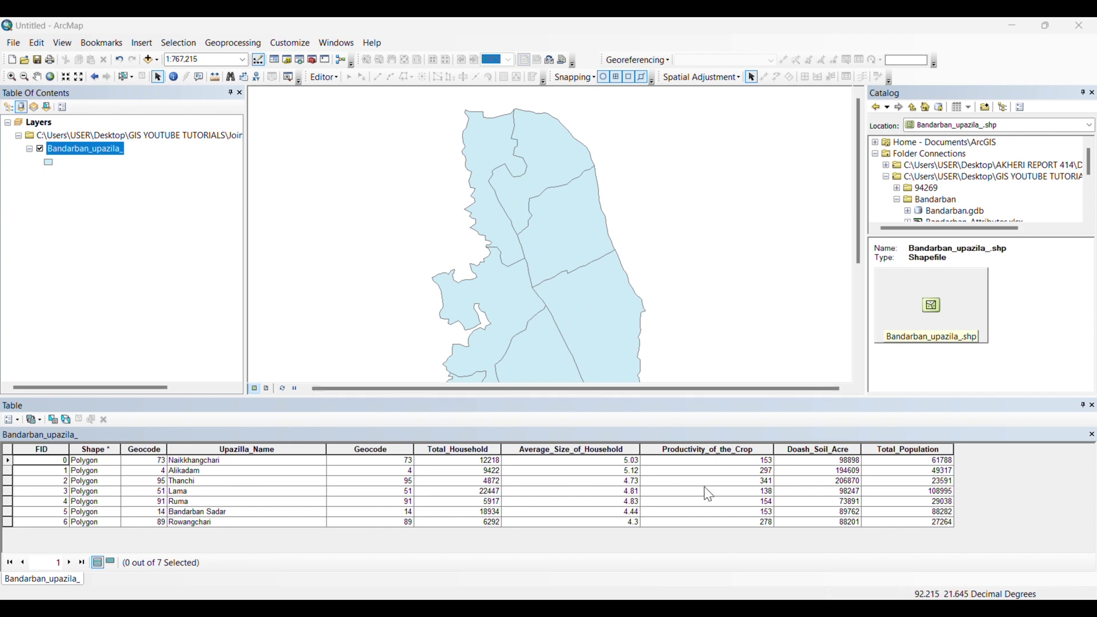
pyautogui.click(1092, 406)
# Export all features of the joined layer to the Bandarban folder as shapefile Bandarban_joined.shp and add it to the map
pyautogui.rightClick(80, 149)
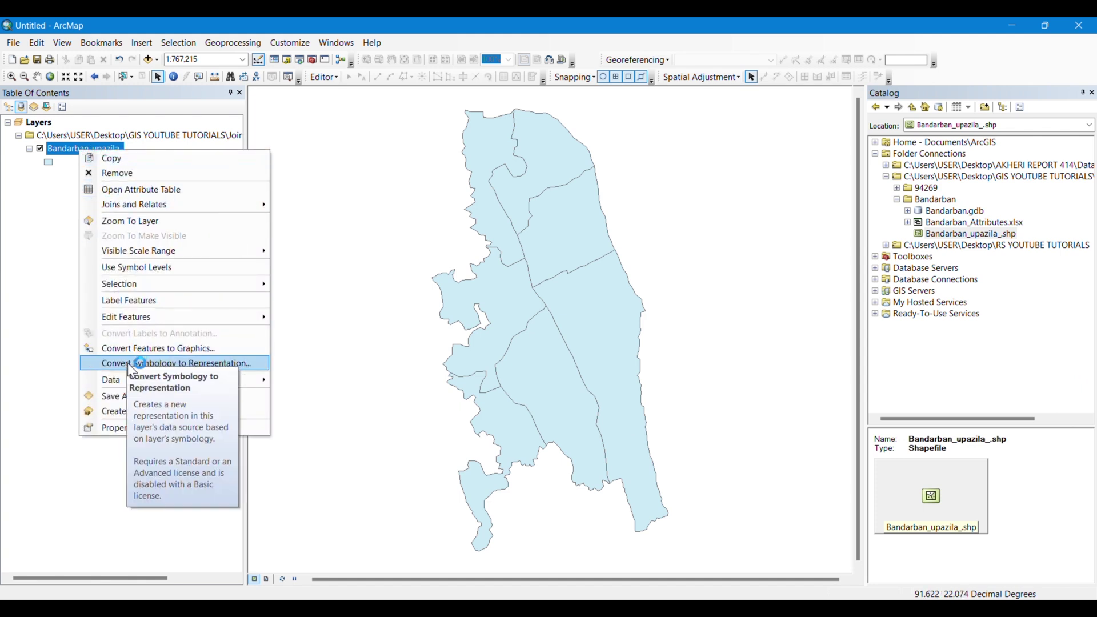
pyautogui.moveTo(110, 382)
pyautogui.click(315, 395)
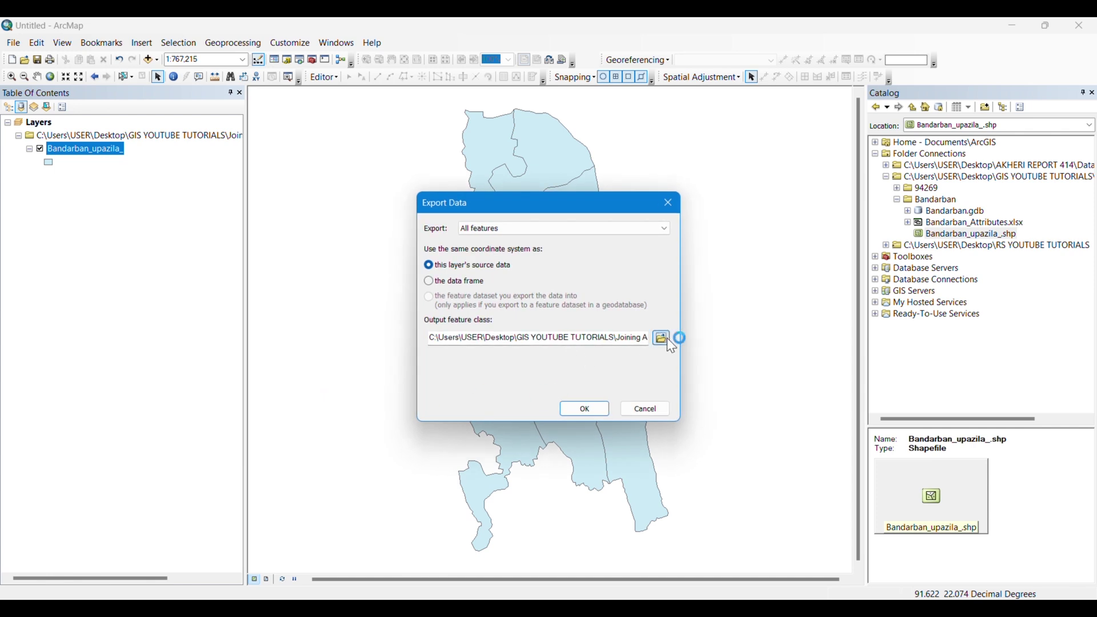
pyautogui.moveTo(496, 382); pyautogui.dragTo(446, 382)
pyautogui.press('BackSpace')
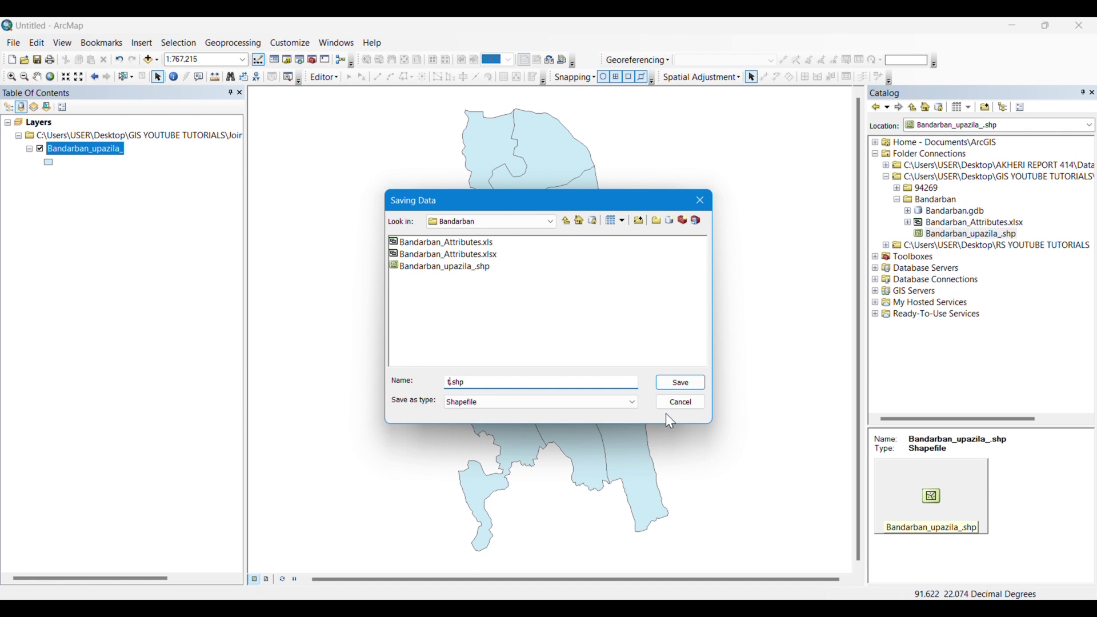
pyautogui.press('Delete')
pyautogui.write('Bandarban_joine')
pyautogui.press('BackSpace')
pyautogui.click(684, 386)
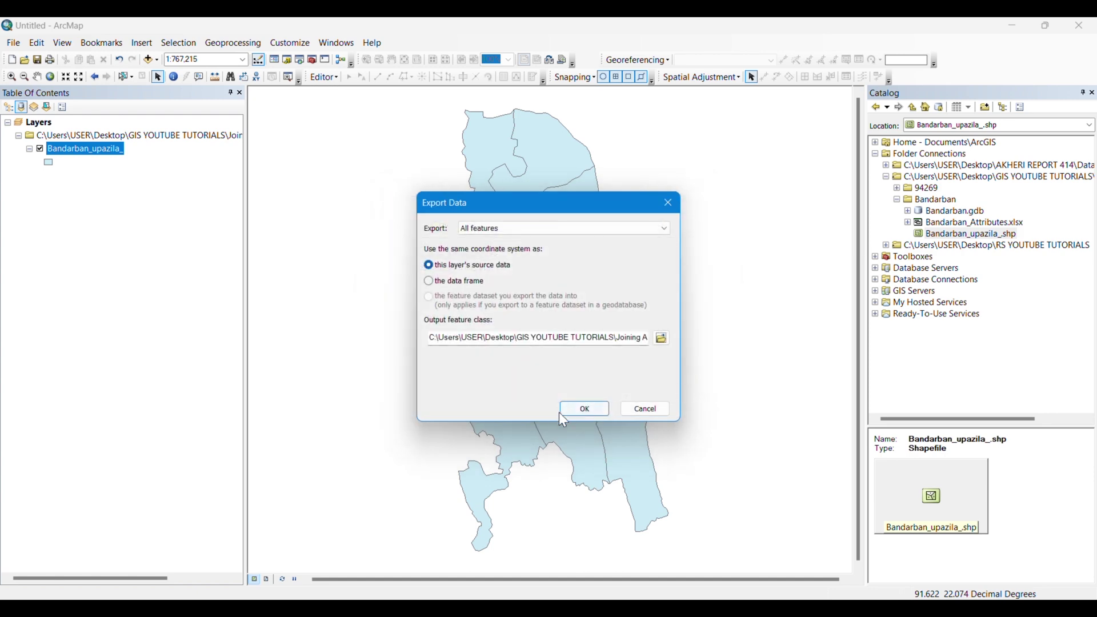
pyautogui.click(584, 410)
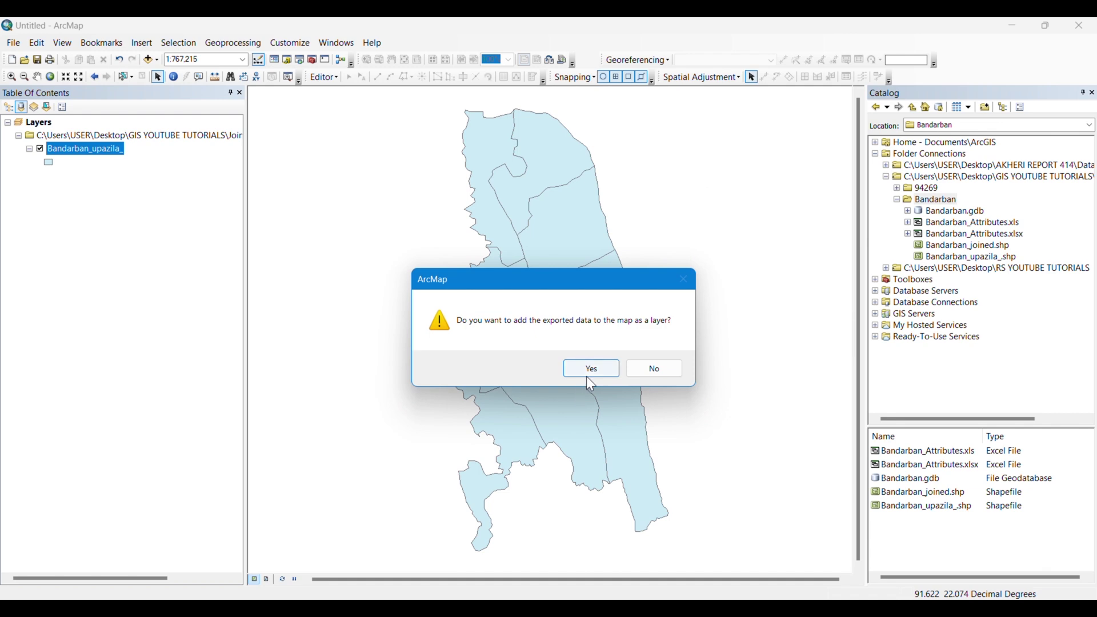
pyautogui.click(588, 372)
# Open the attribute table of the Bandarban_joined layer to examine its exported fields
pyautogui.rightClick(78, 151)
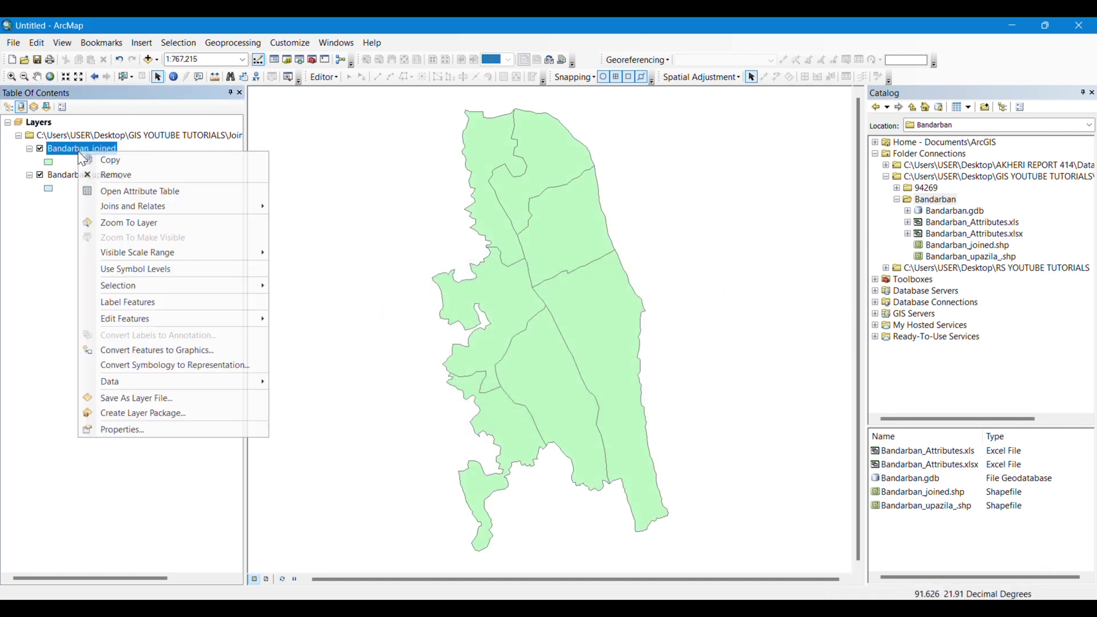
pyautogui.click(135, 191)
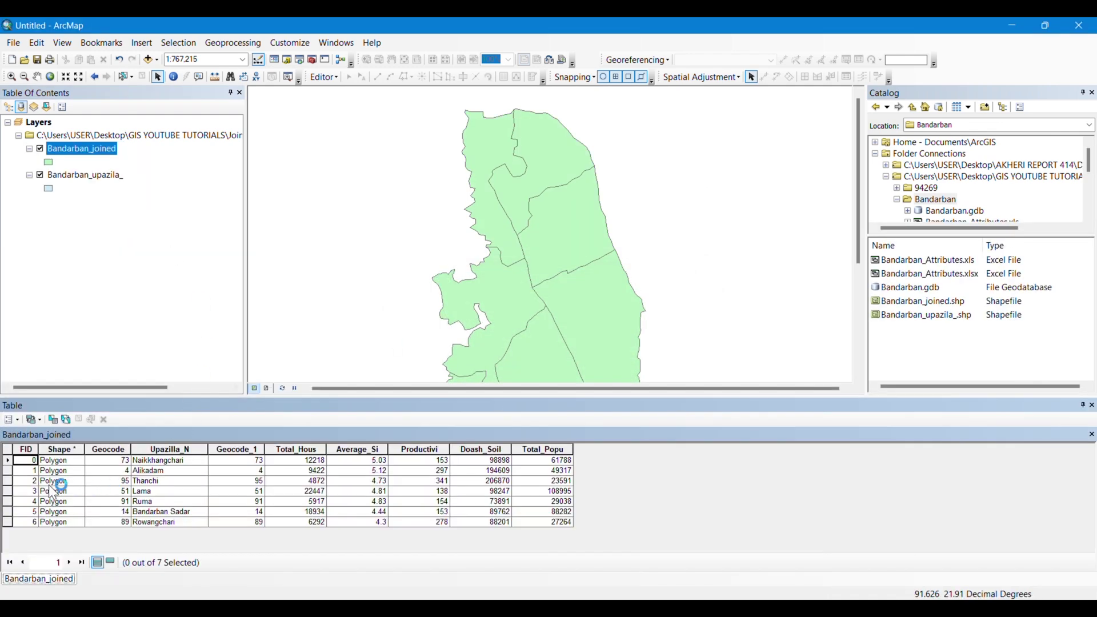